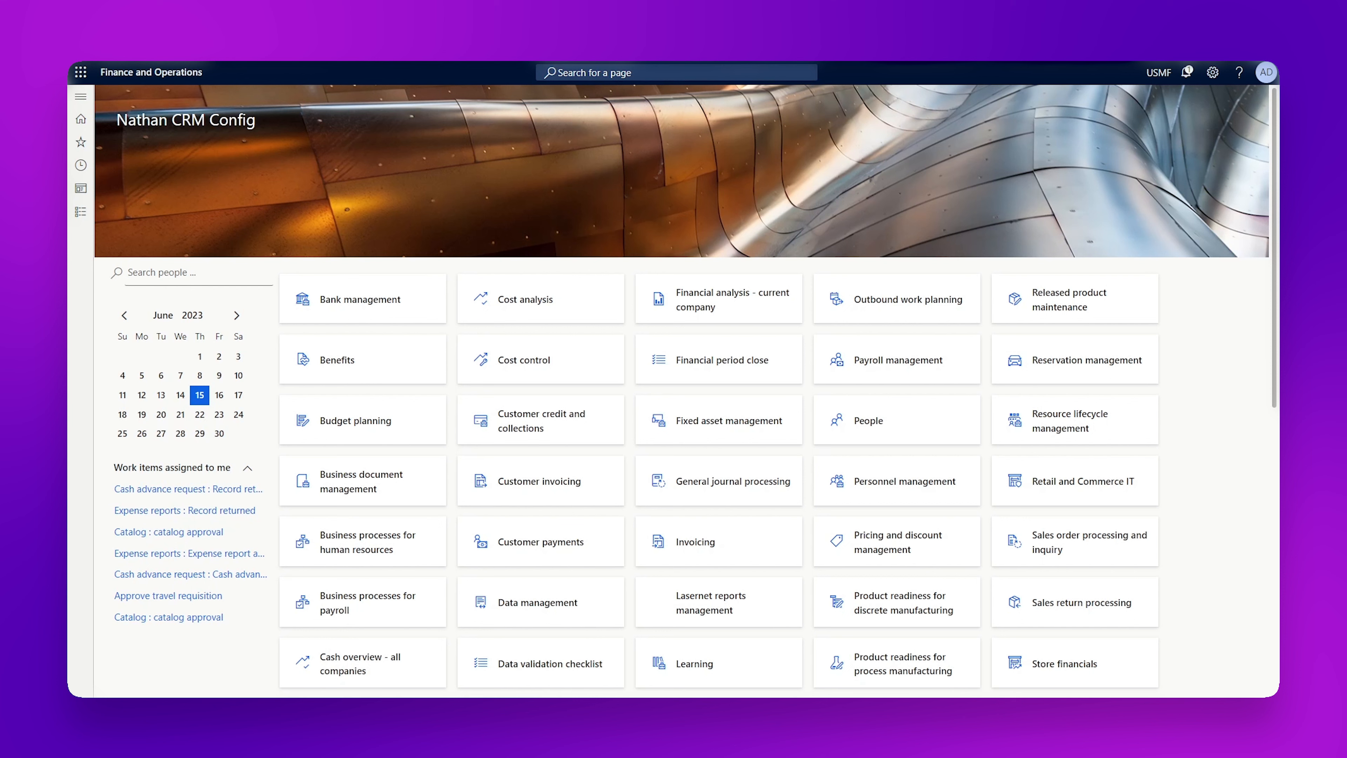
# Copy the Azure connection string from the Performance section of the Lasernet parameters
pyautogui.click(75, 217)
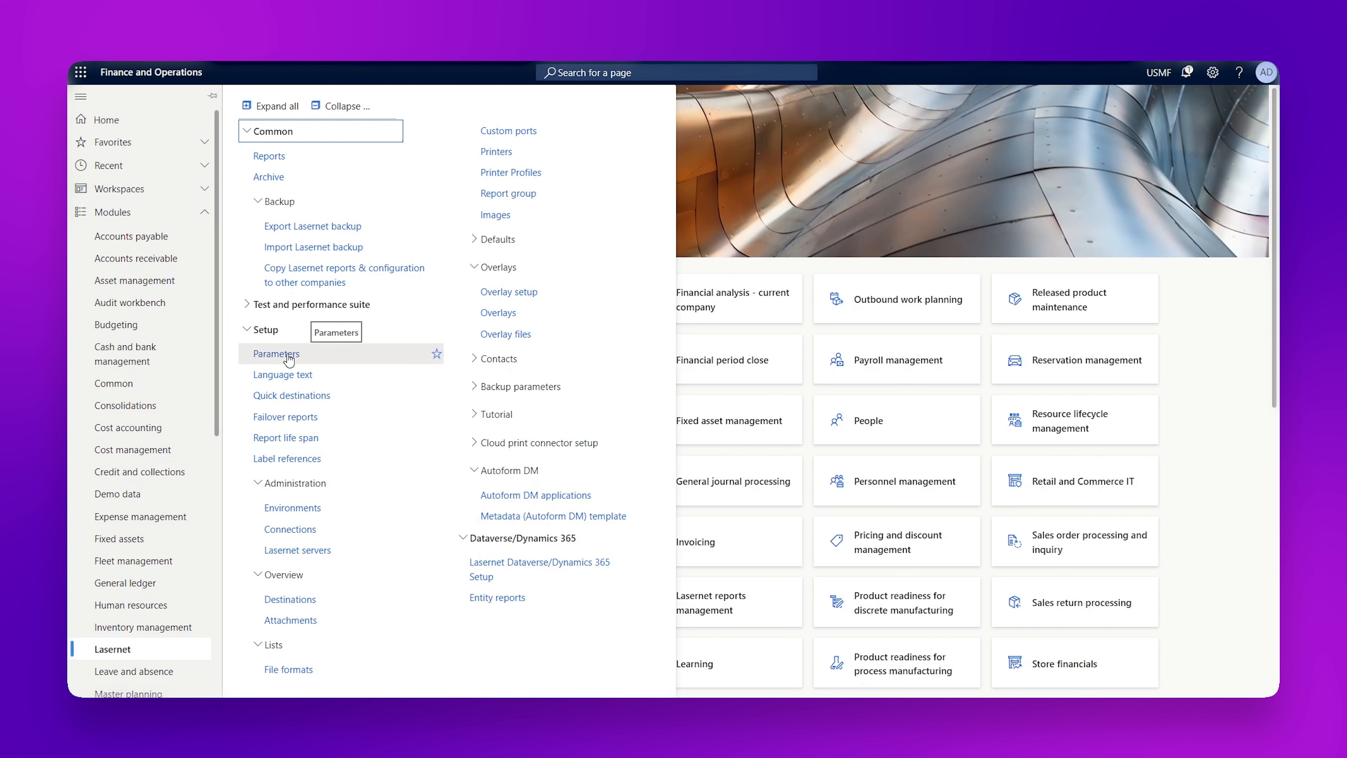
pyautogui.click(276, 354)
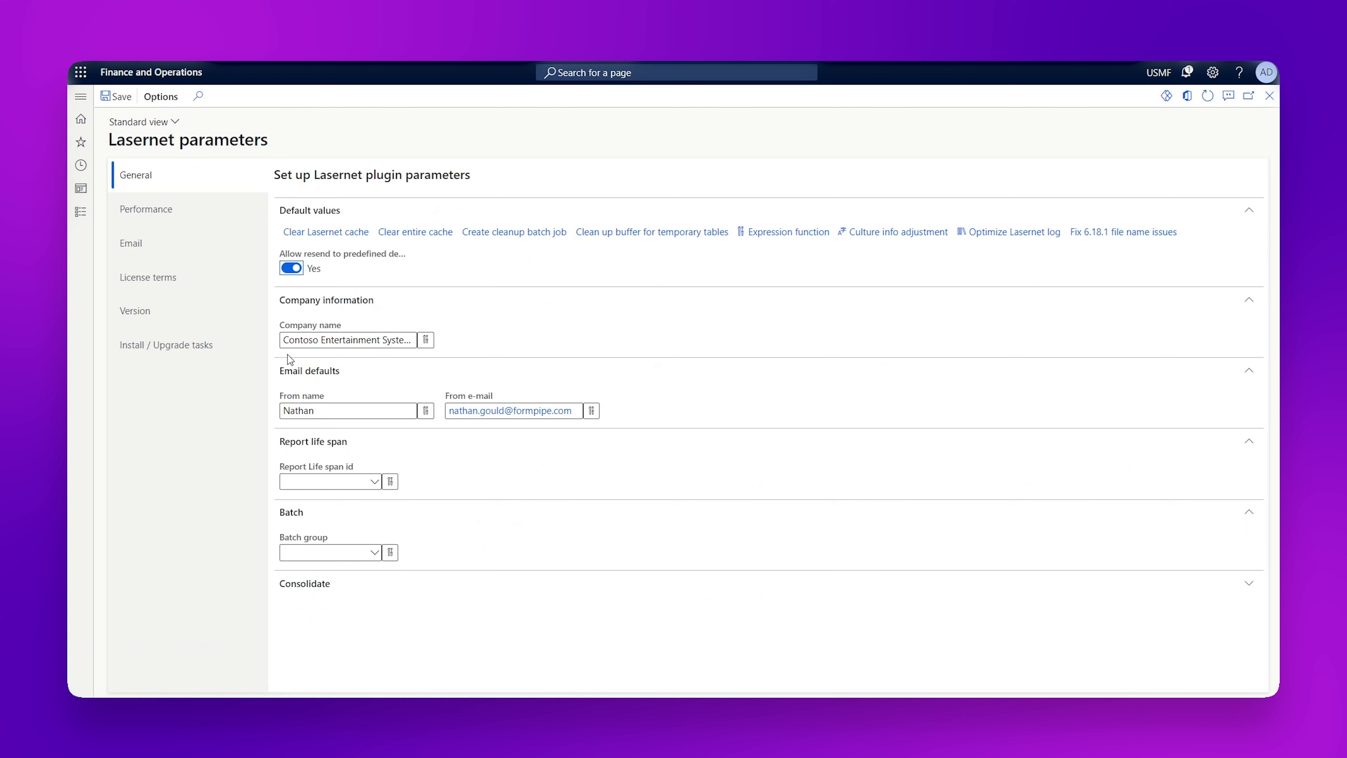
pyautogui.click(142, 213)
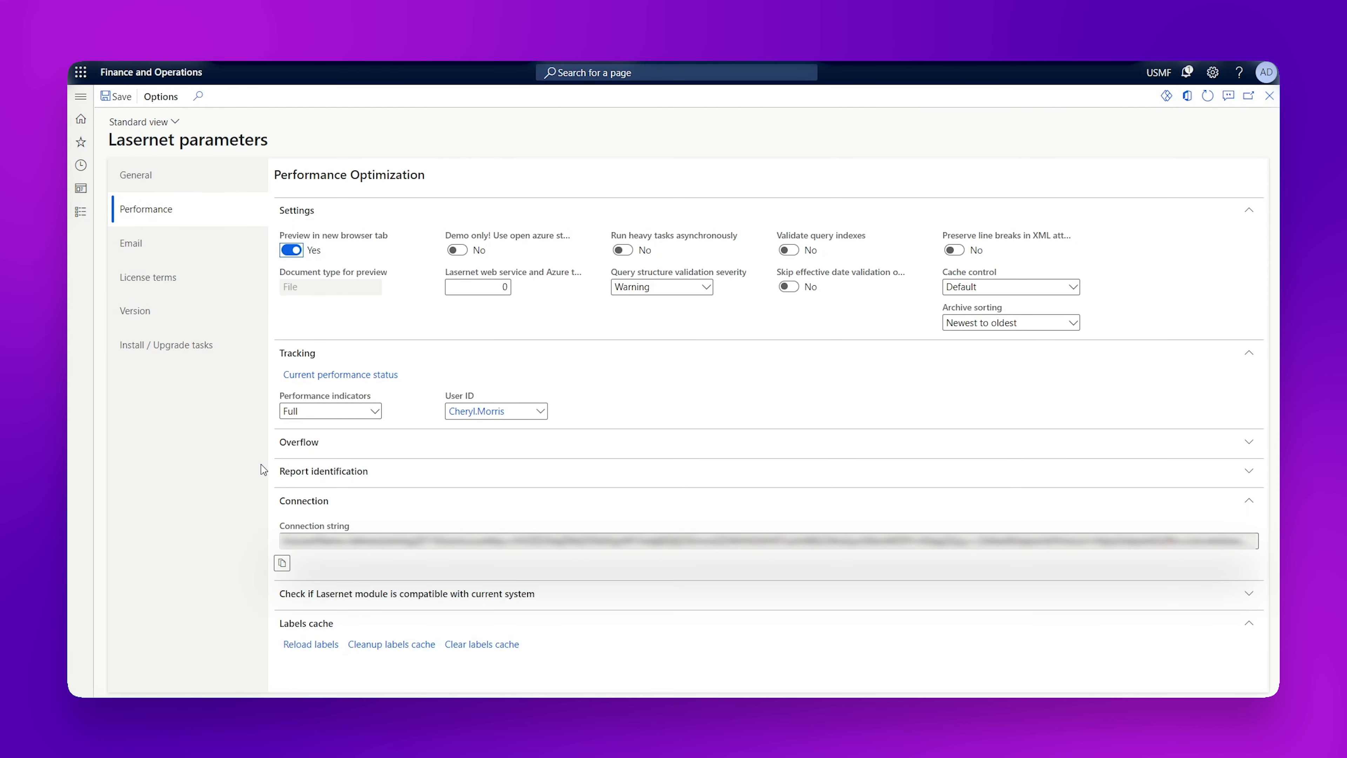
pyautogui.click(283, 564)
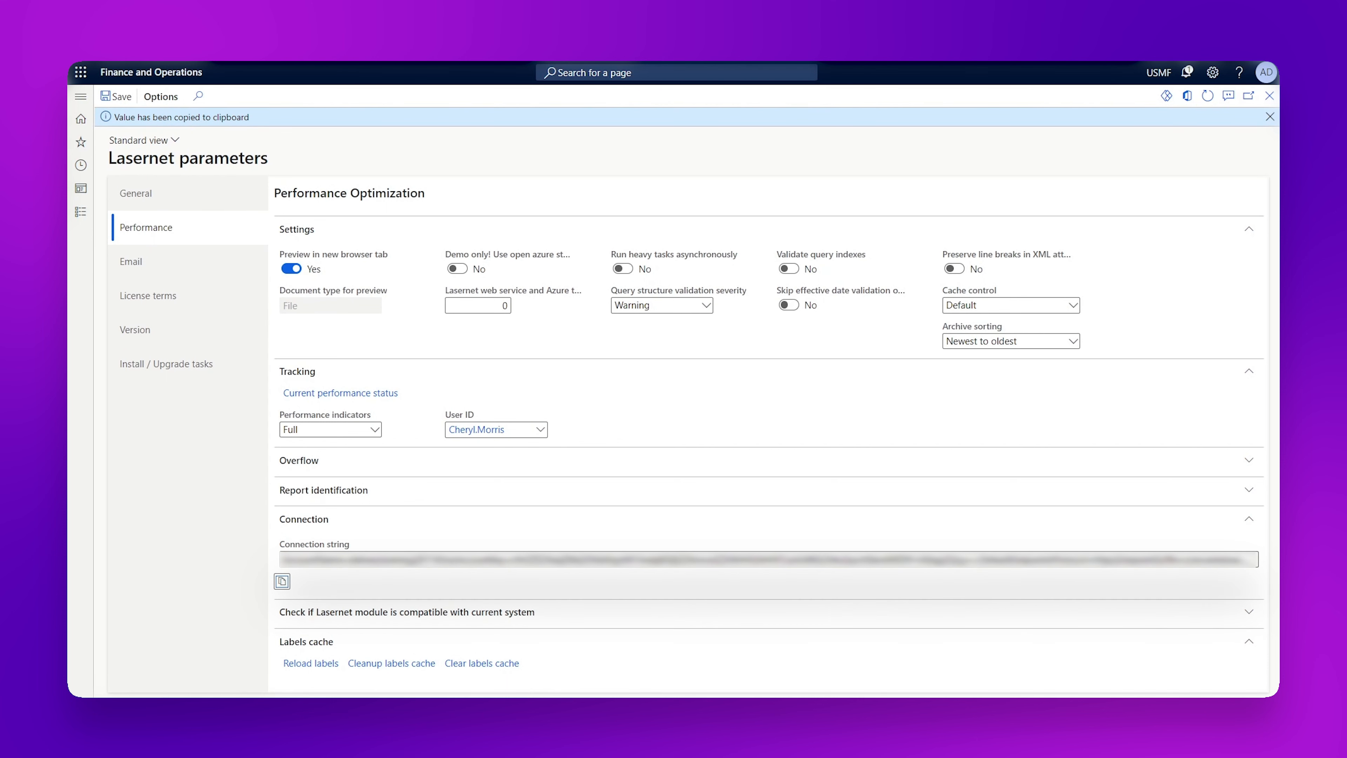
pyautogui.click(1270, 116)
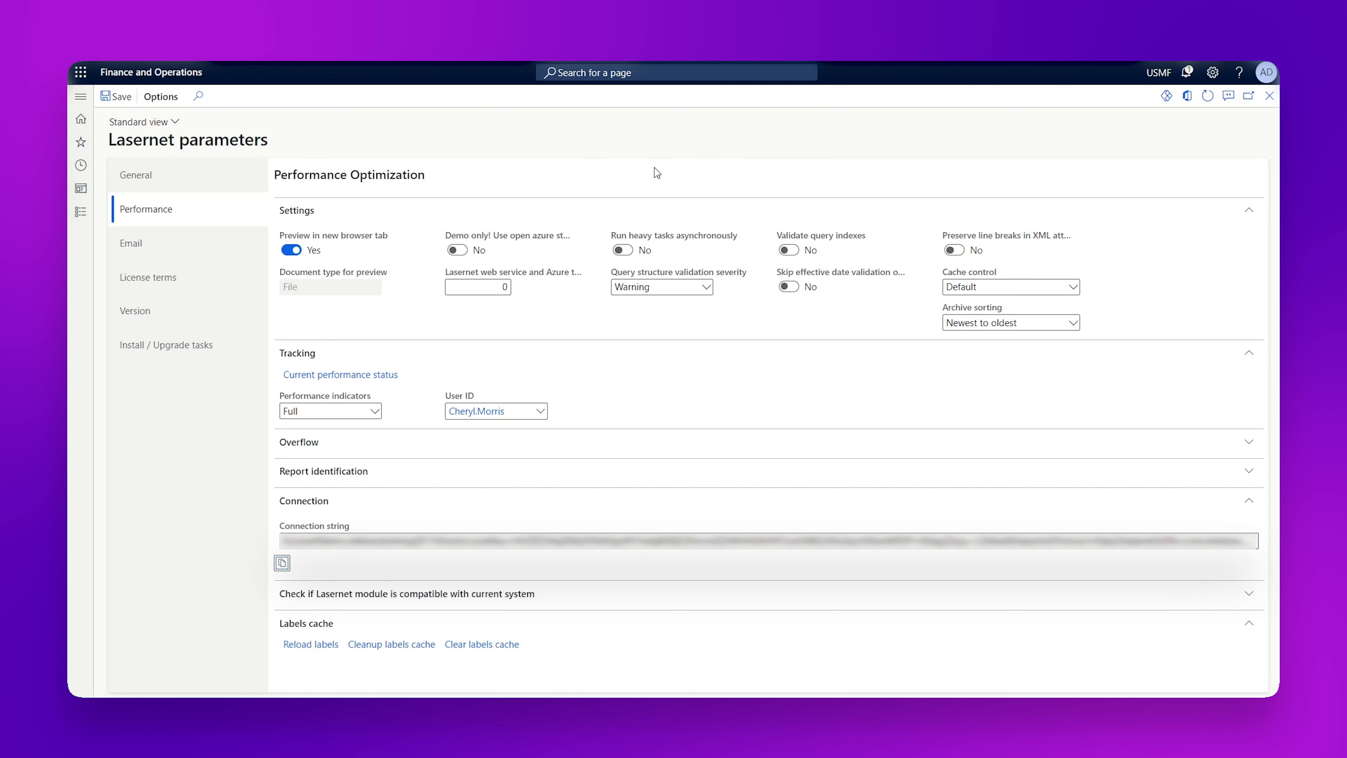
# Open the Lasernet servers setup and validate the DynamicsServer record
pyautogui.click(79, 213)
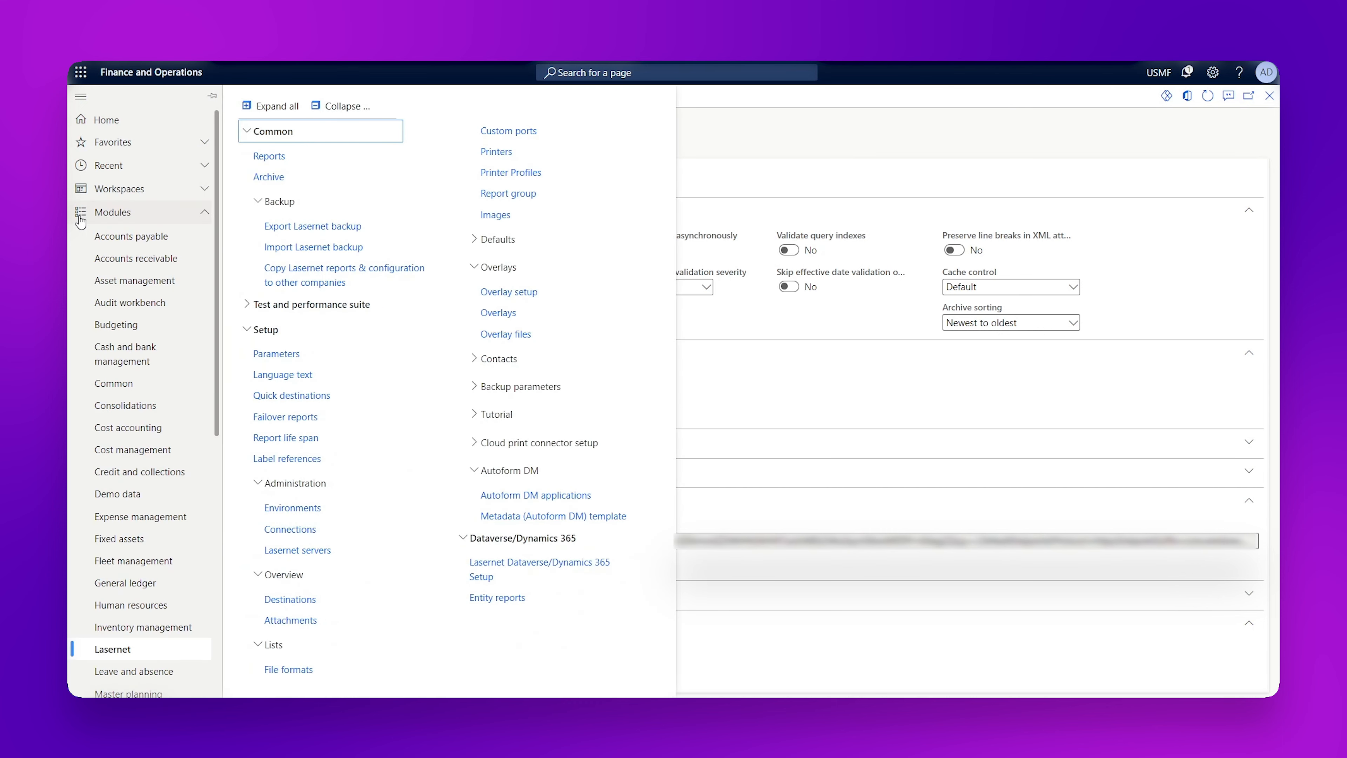
pyautogui.click(300, 552)
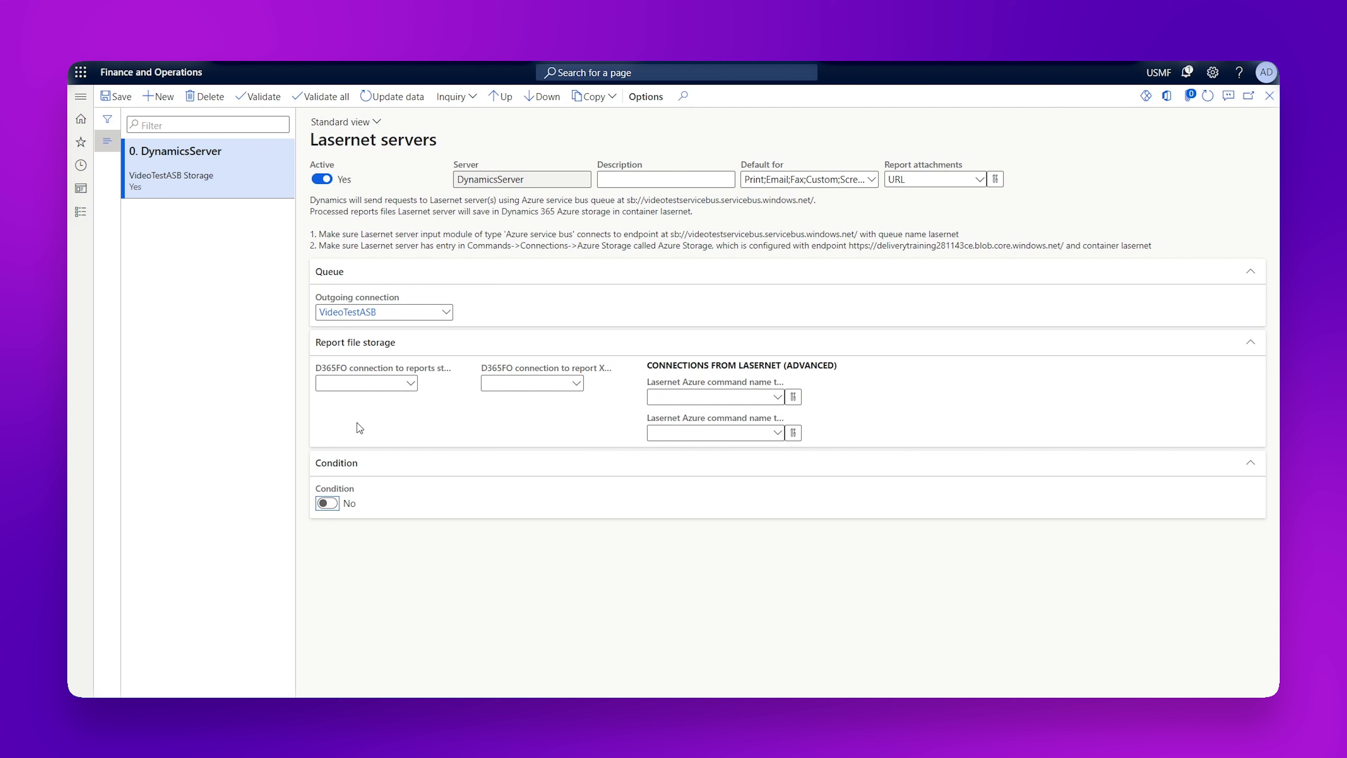
pyautogui.click(258, 103)
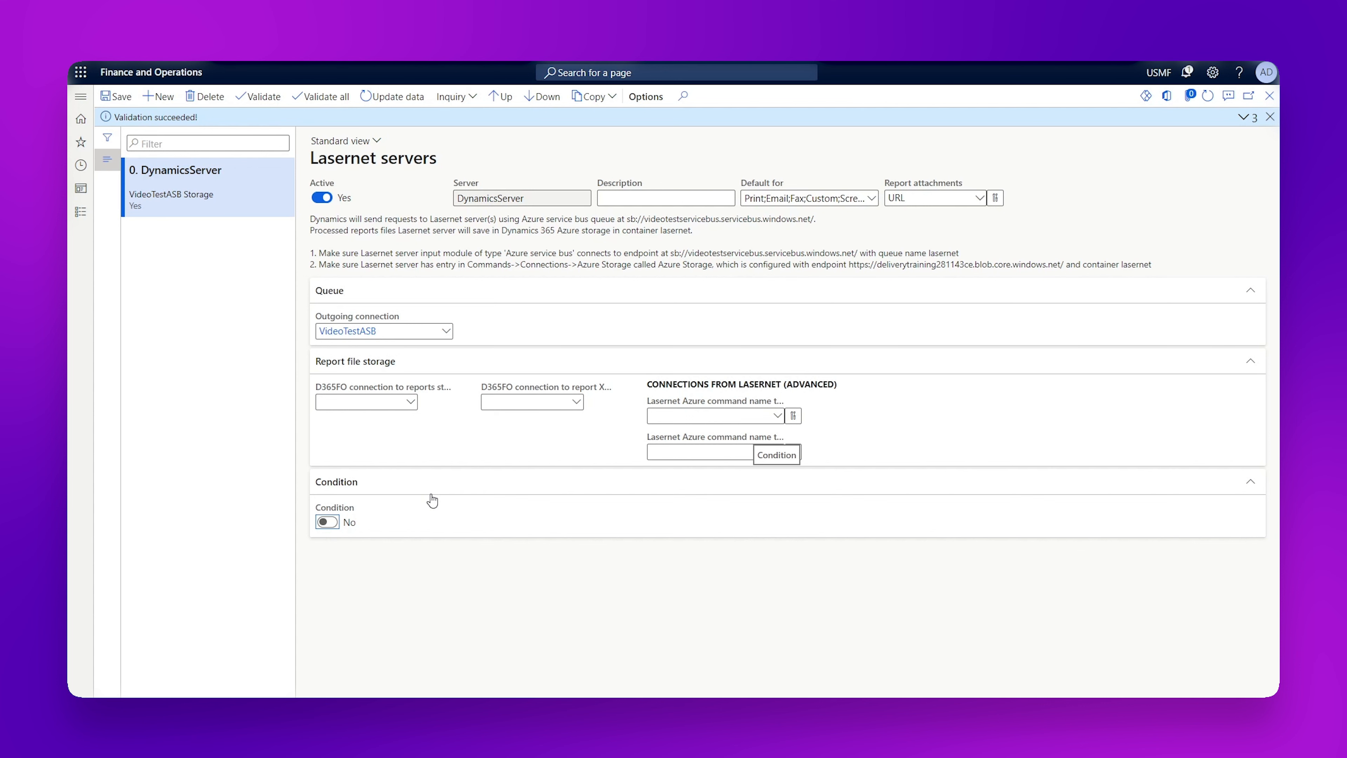
# Open the Lasernet connections and examine the AST storage connection, its available instance names, and the VideoTestASB connection
pyautogui.click(81, 213)
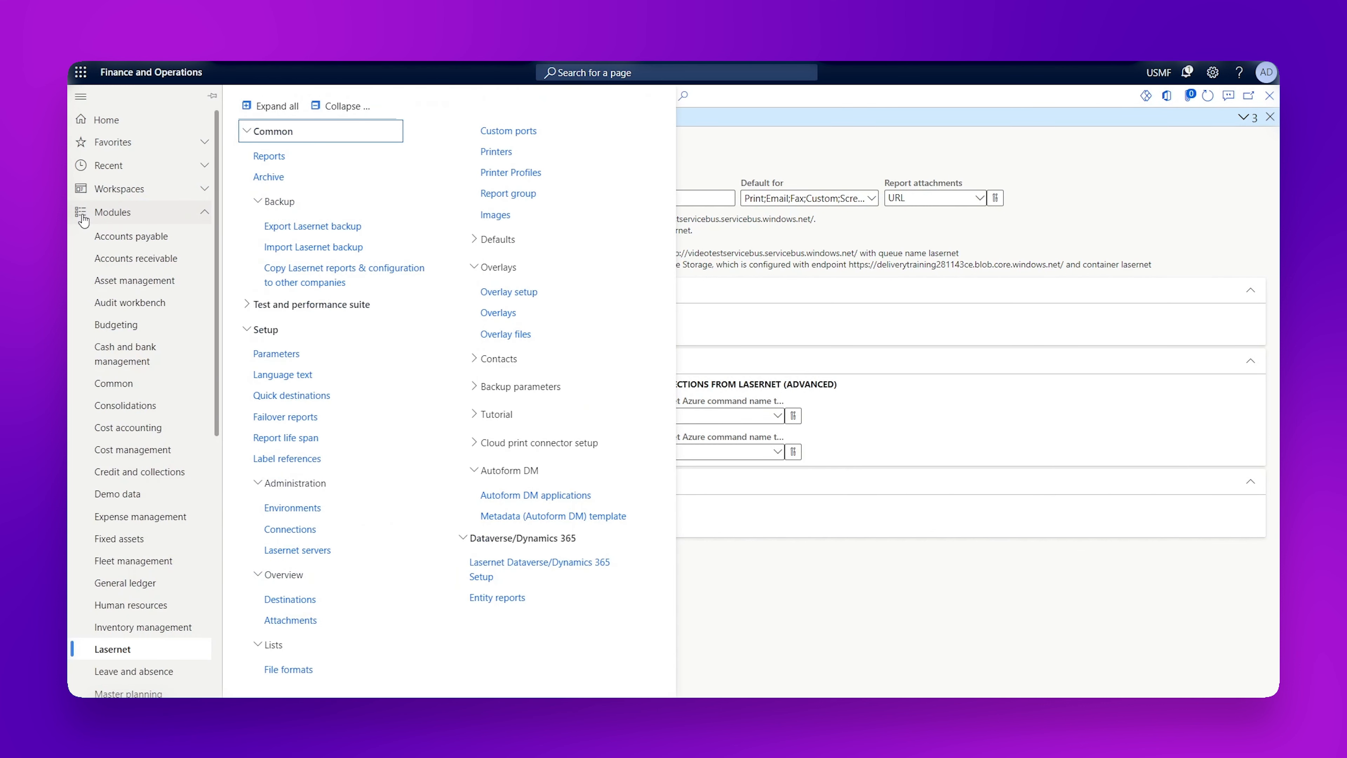
pyautogui.click(305, 529)
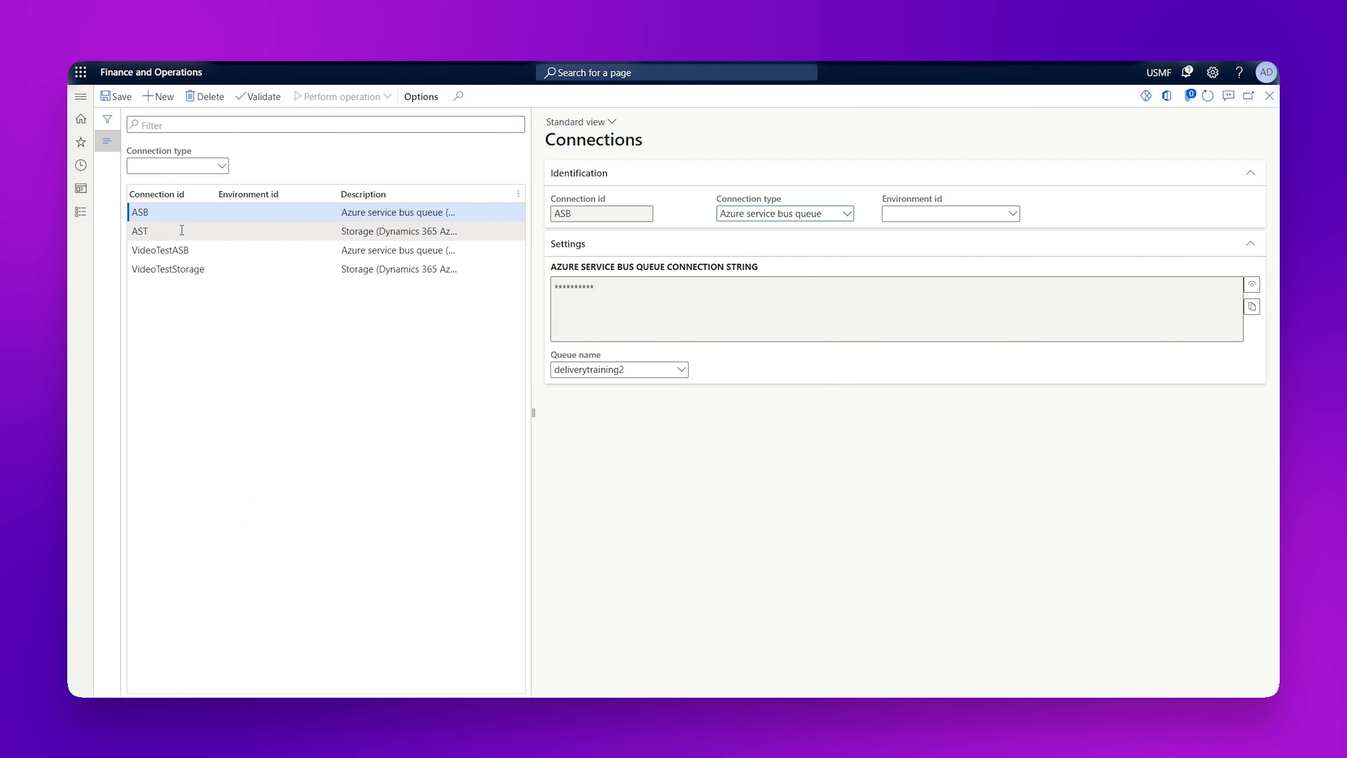
pyautogui.click(160, 230)
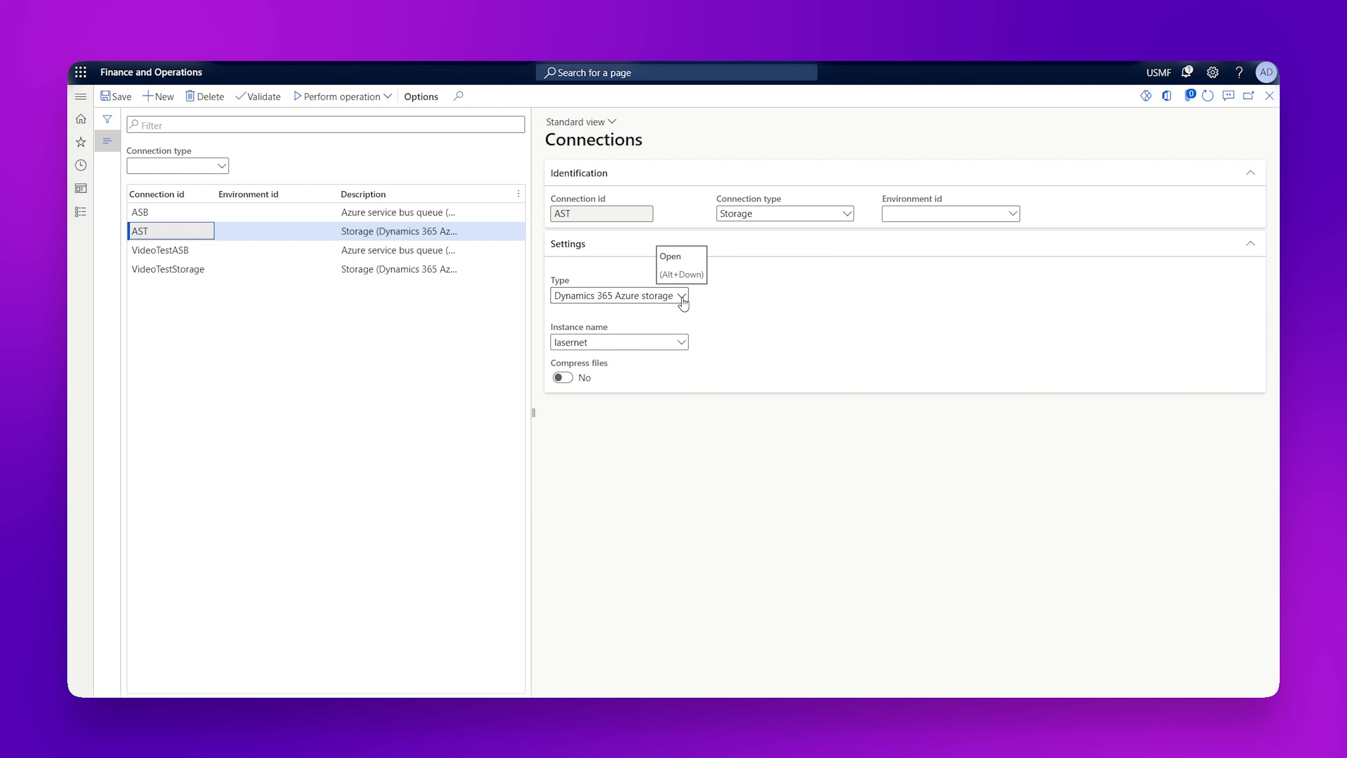
pyautogui.click(684, 344)
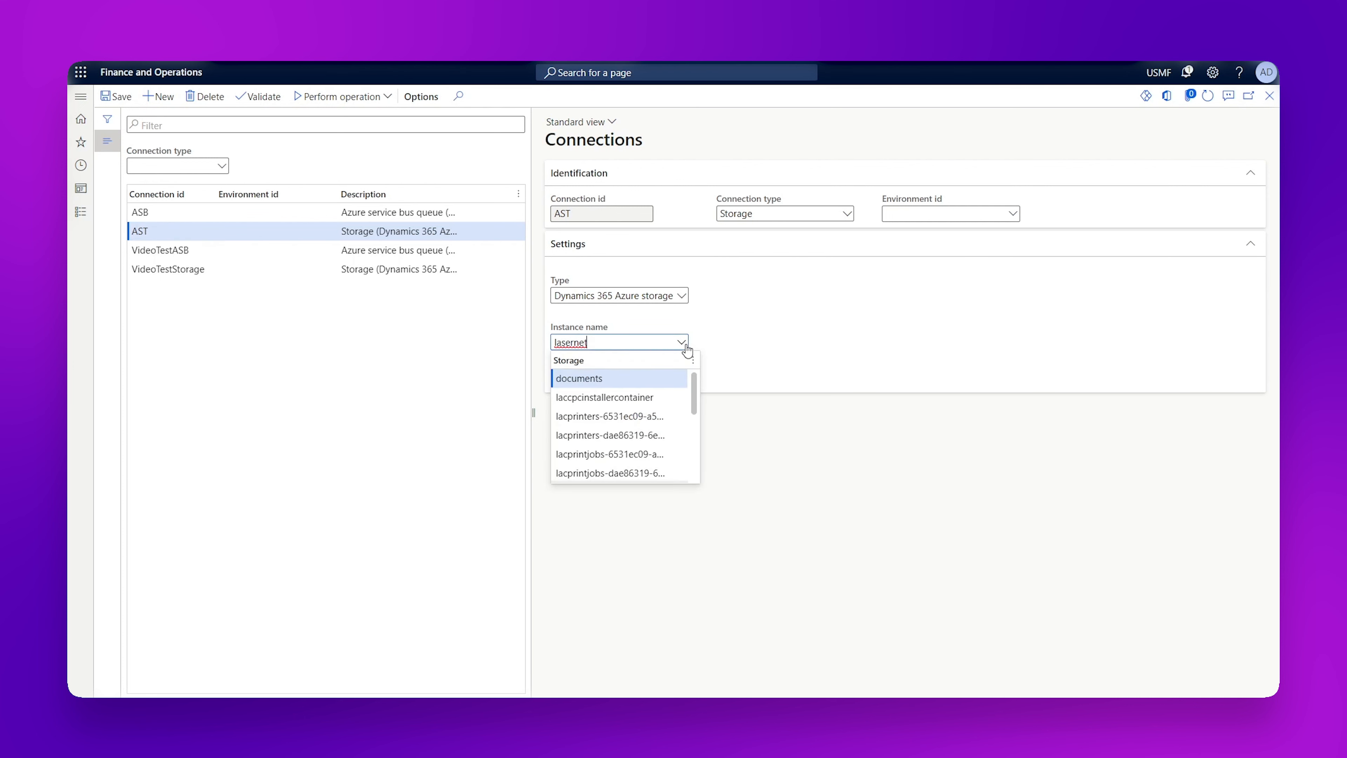
pyautogui.click(801, 345)
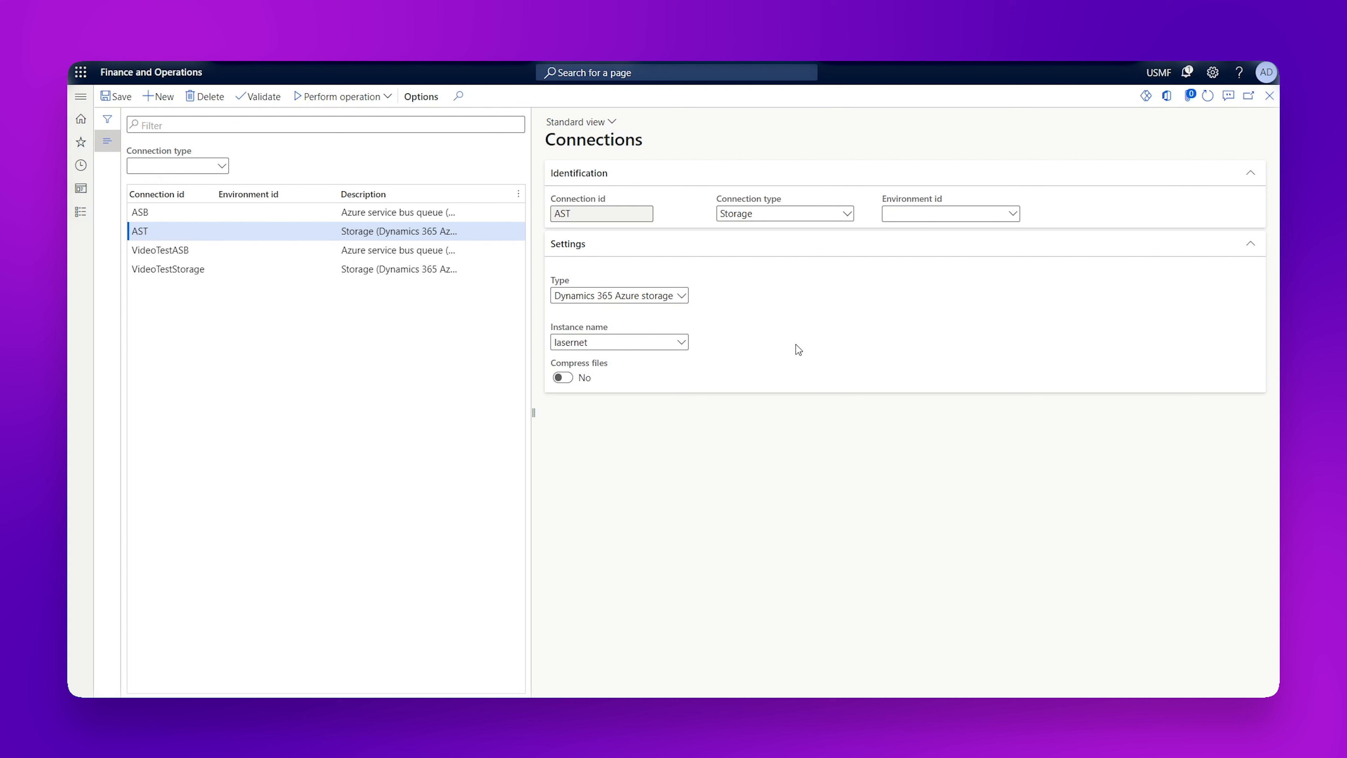
pyautogui.click(178, 252)
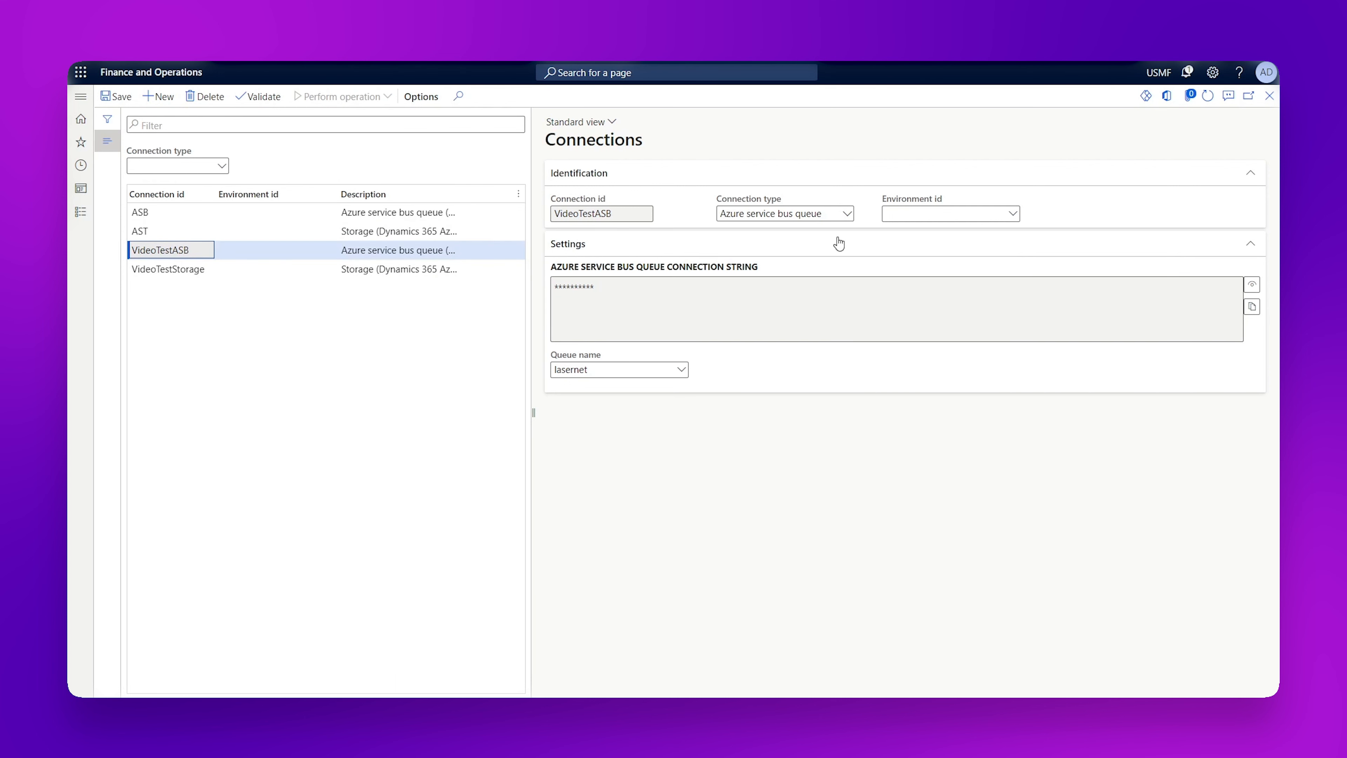
# Try the Azure storage type on the VideoTestStorage connection and restore it to Dynamics 365 Azure storage
pyautogui.click(257, 269)
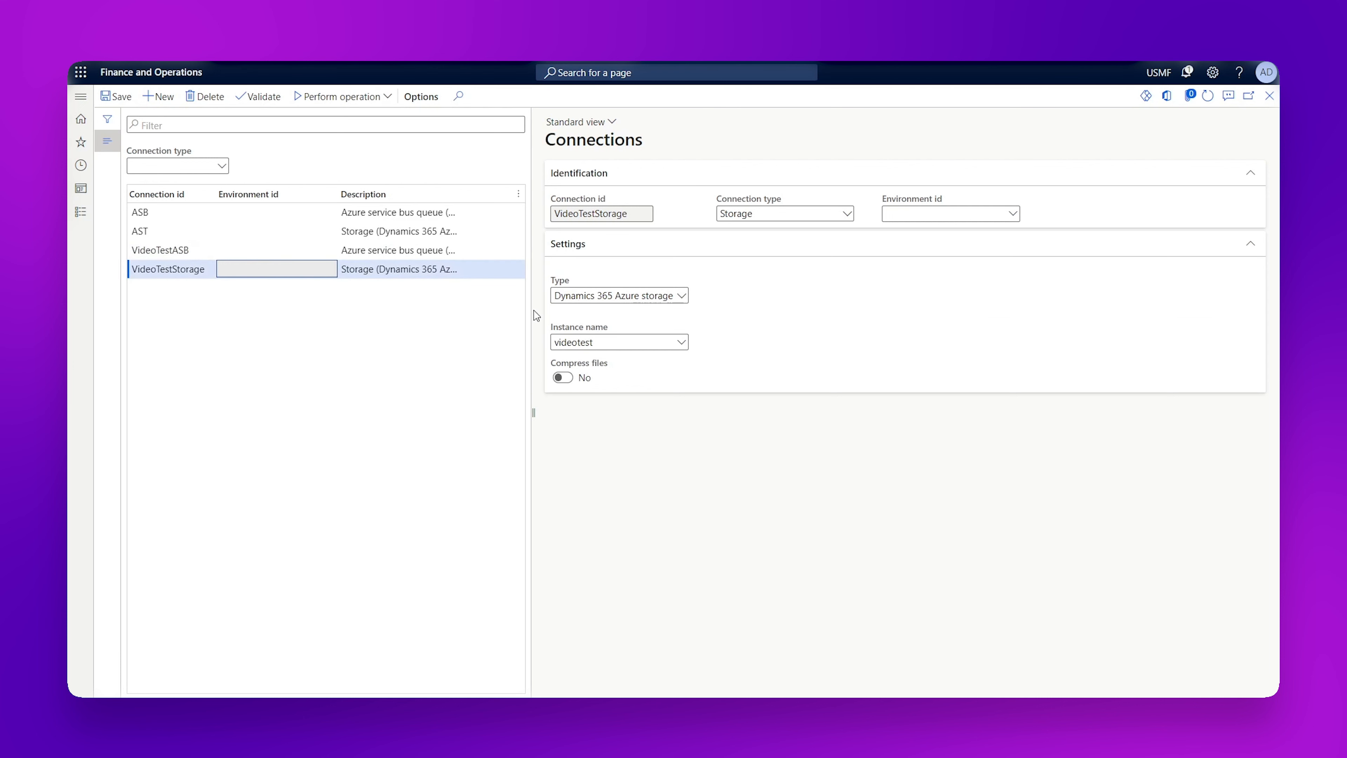
pyautogui.click(681, 296)
pyautogui.click(601, 315)
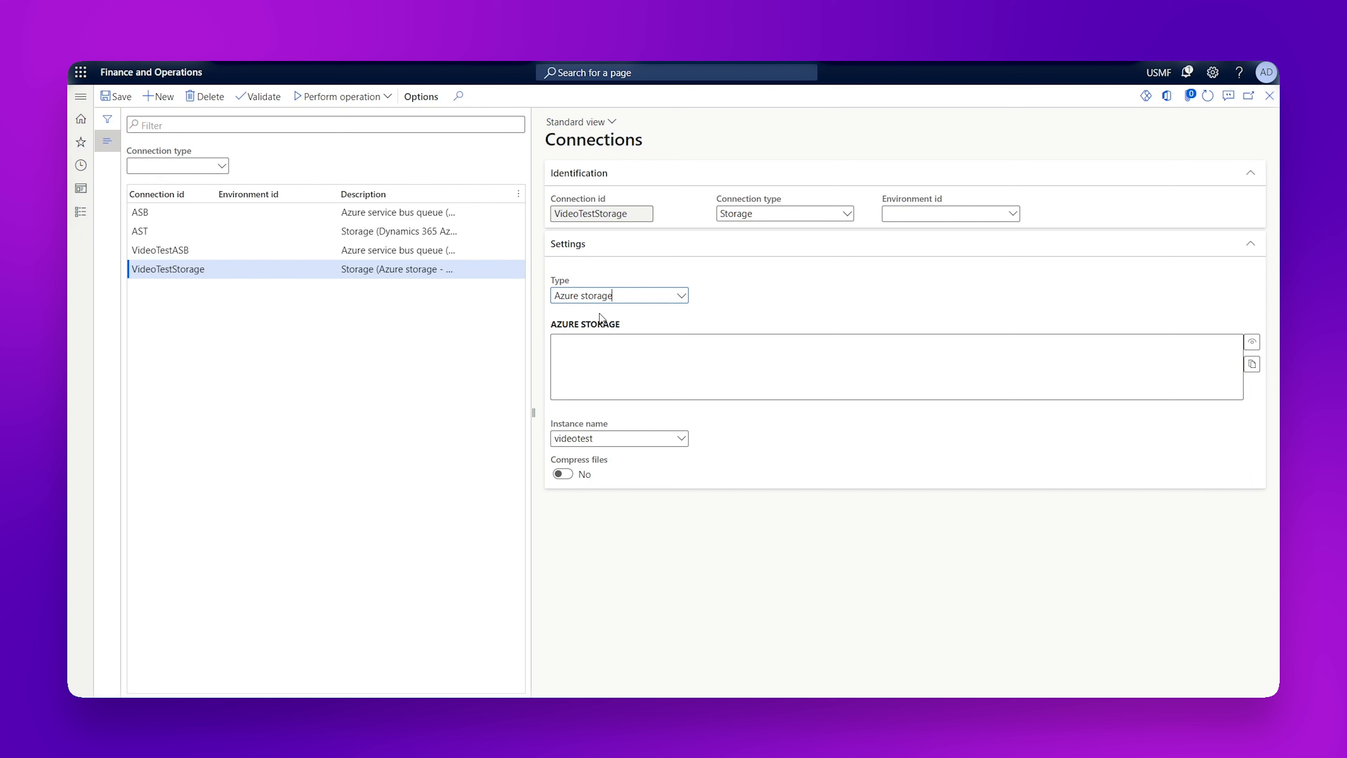
pyautogui.click(599, 365)
pyautogui.click(631, 296)
pyautogui.click(631, 331)
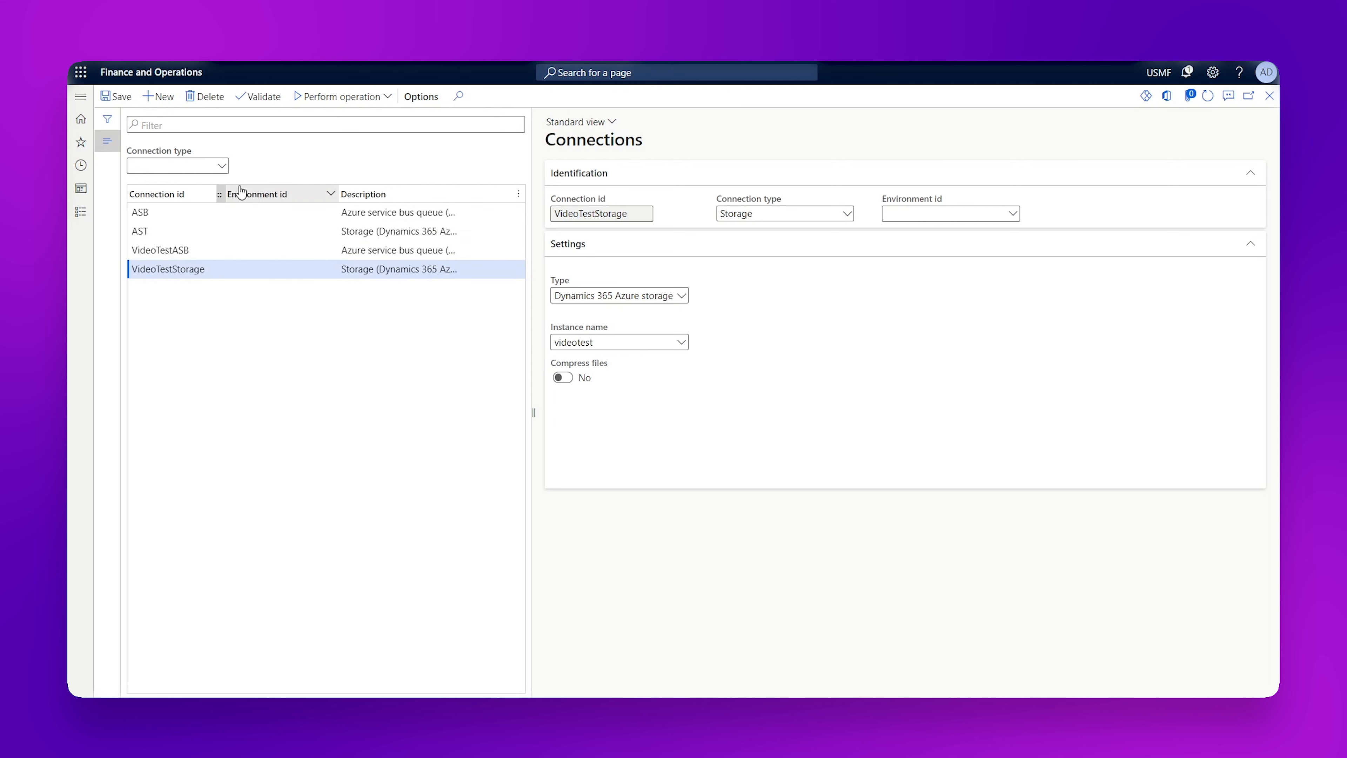
# Assign the AST connection as DynamicsServer's D365FO connection to reports storage and validate the server
pyautogui.click(180, 230)
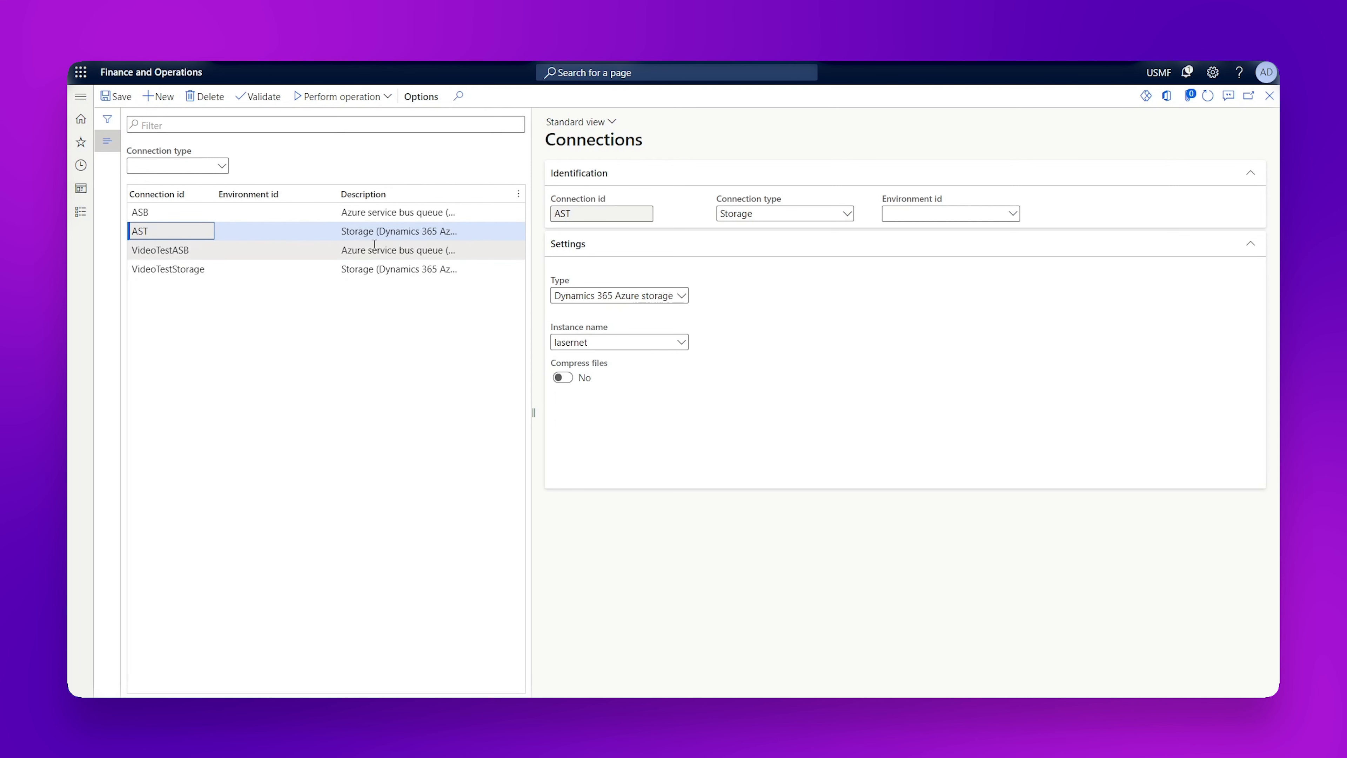
pyautogui.click(81, 211)
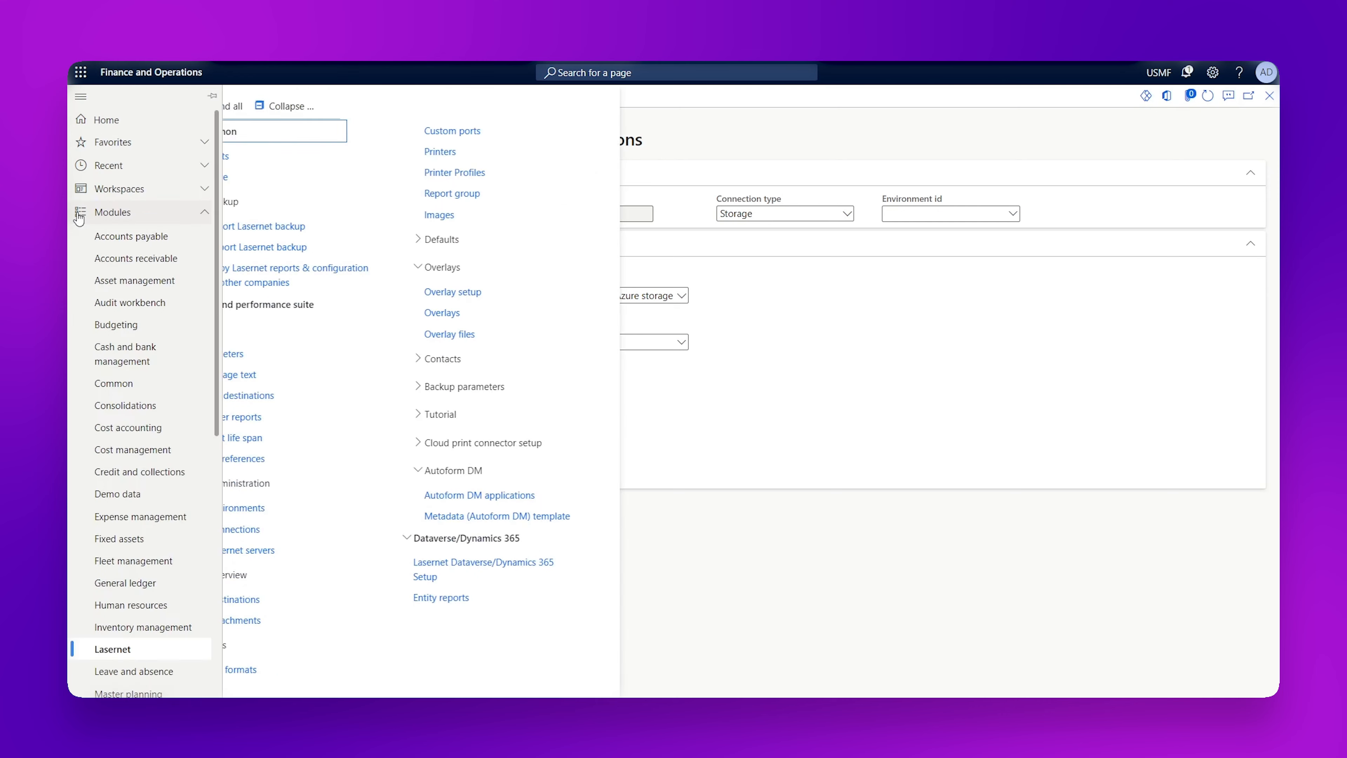
pyautogui.click(310, 551)
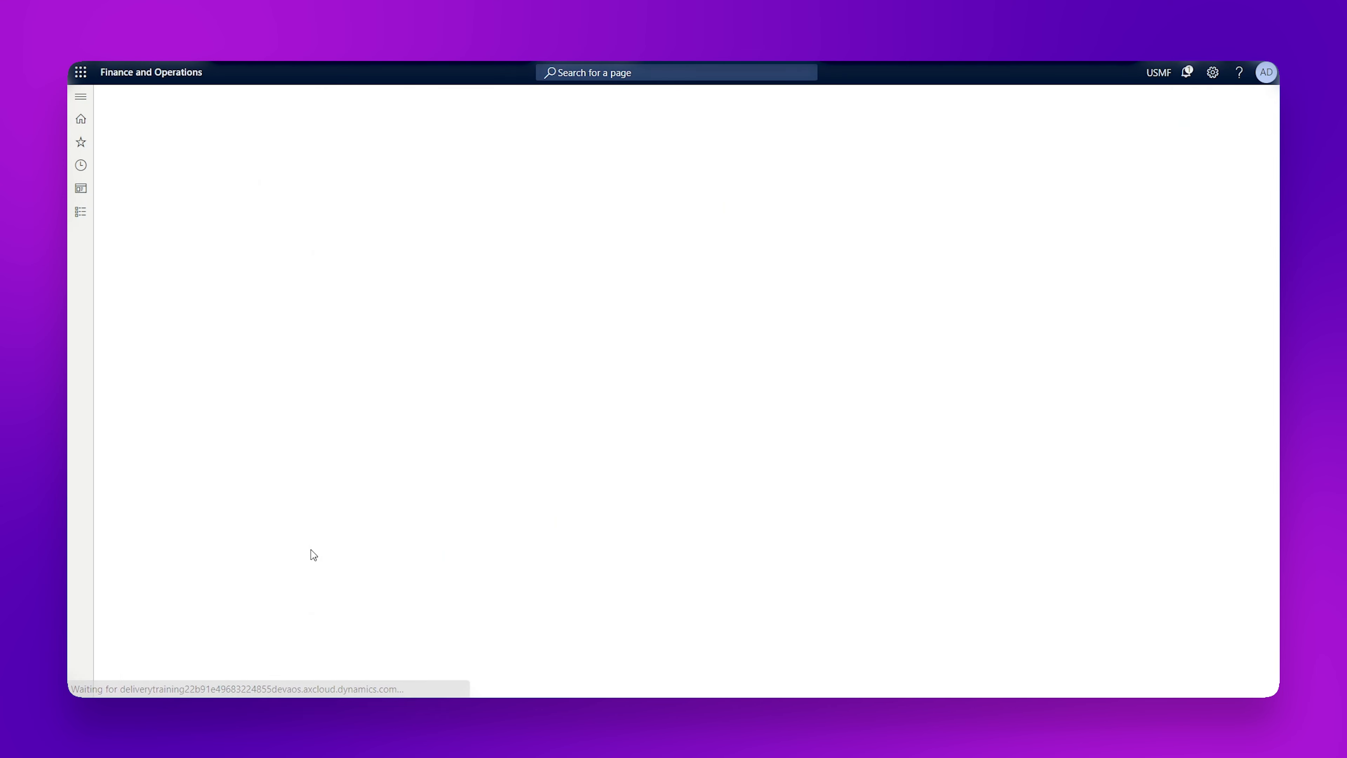
pyautogui.click(410, 382)
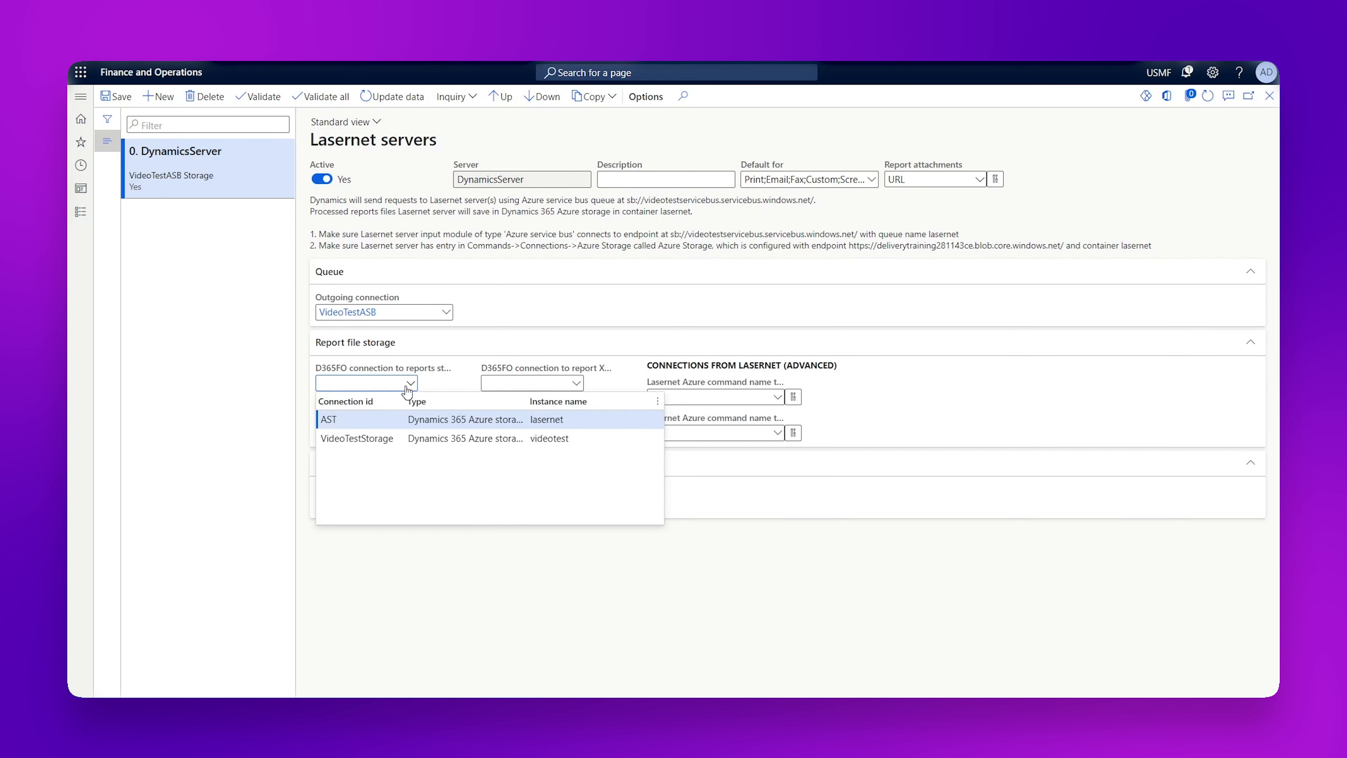
pyautogui.click(344, 419)
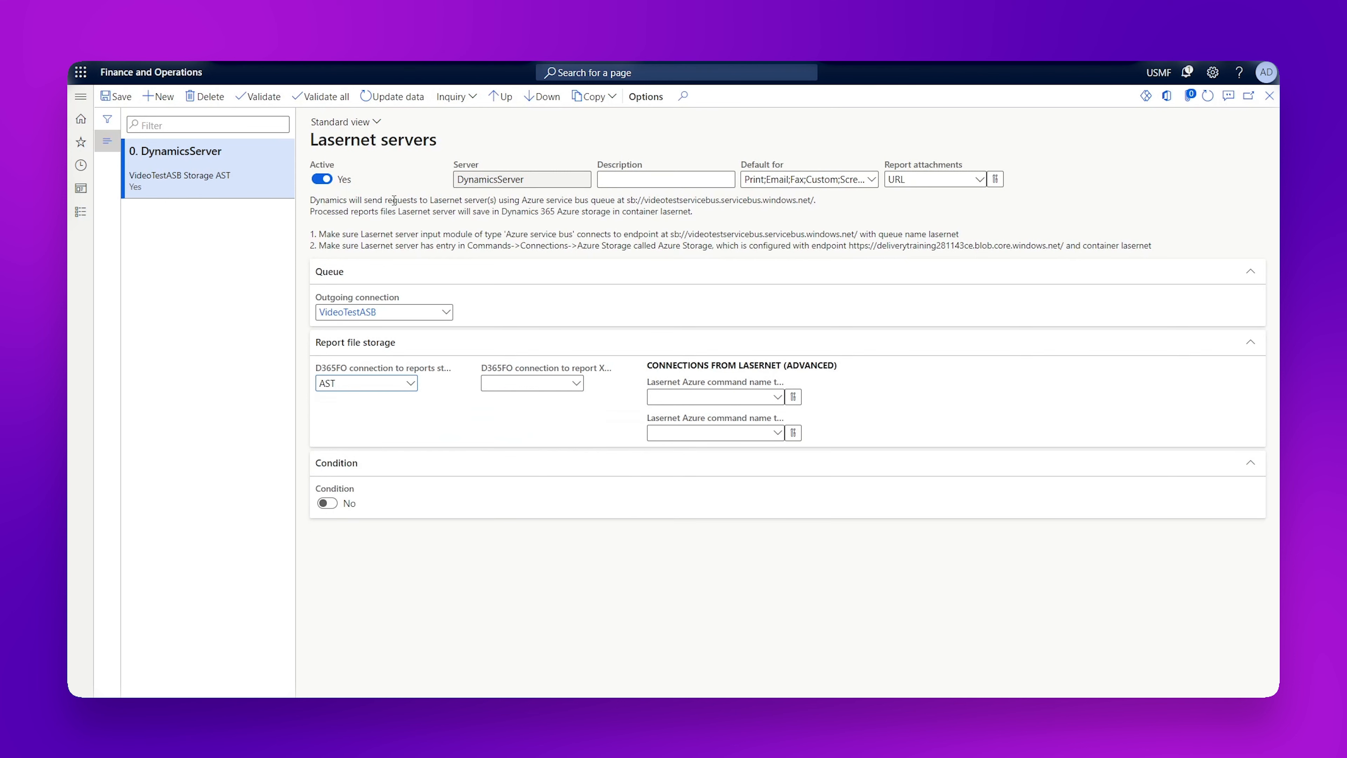
pyautogui.click(253, 102)
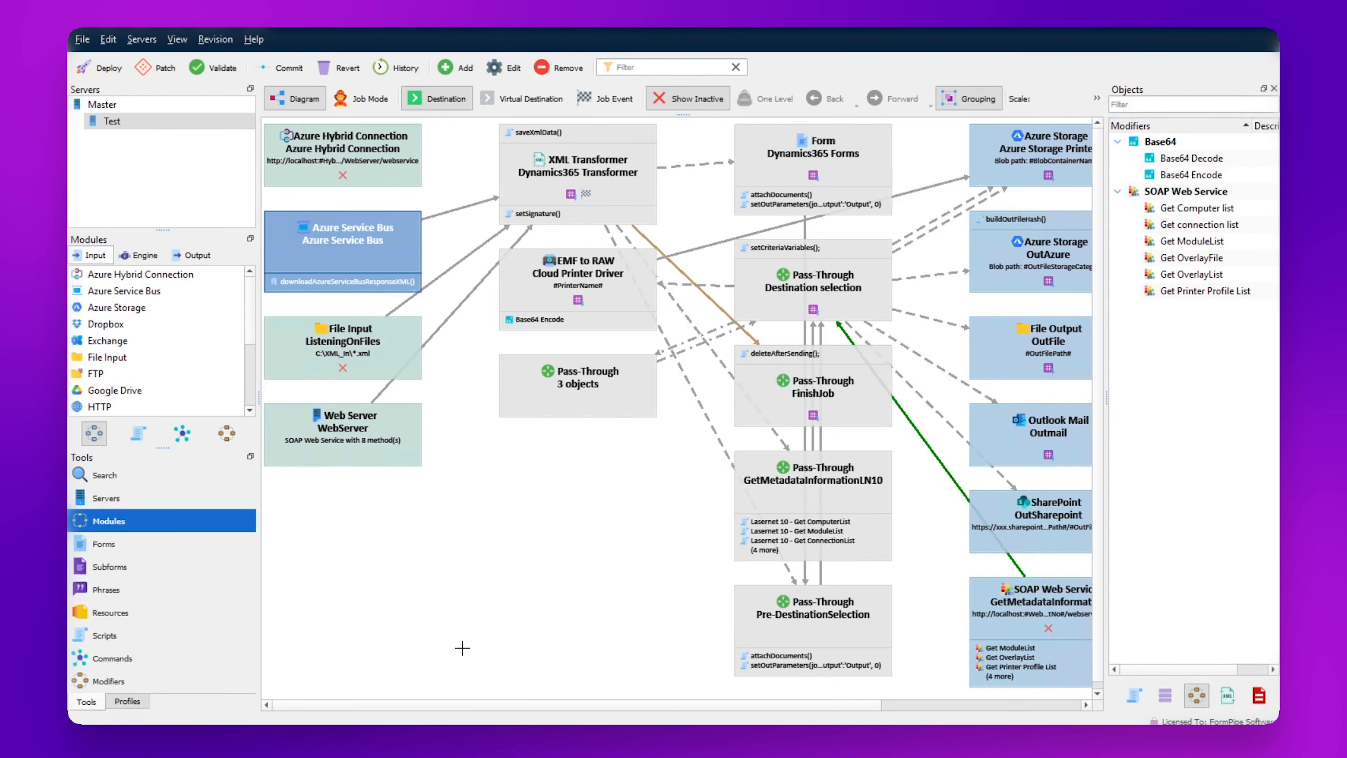
# In the Lasernet configuration tool, open the Azure Storage connection under Commands, test it and accept its properties
pyautogui.click(118, 660)
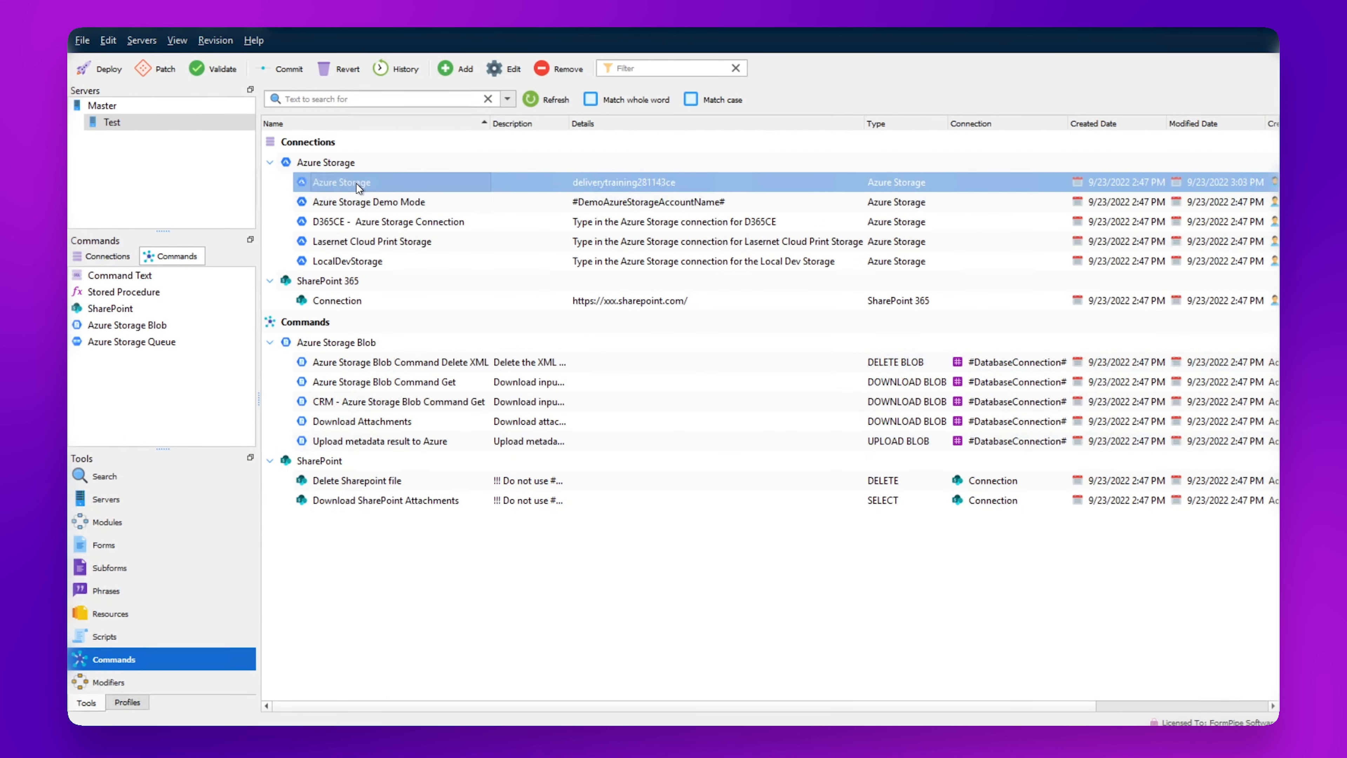
pyautogui.doubleClick(356, 182)
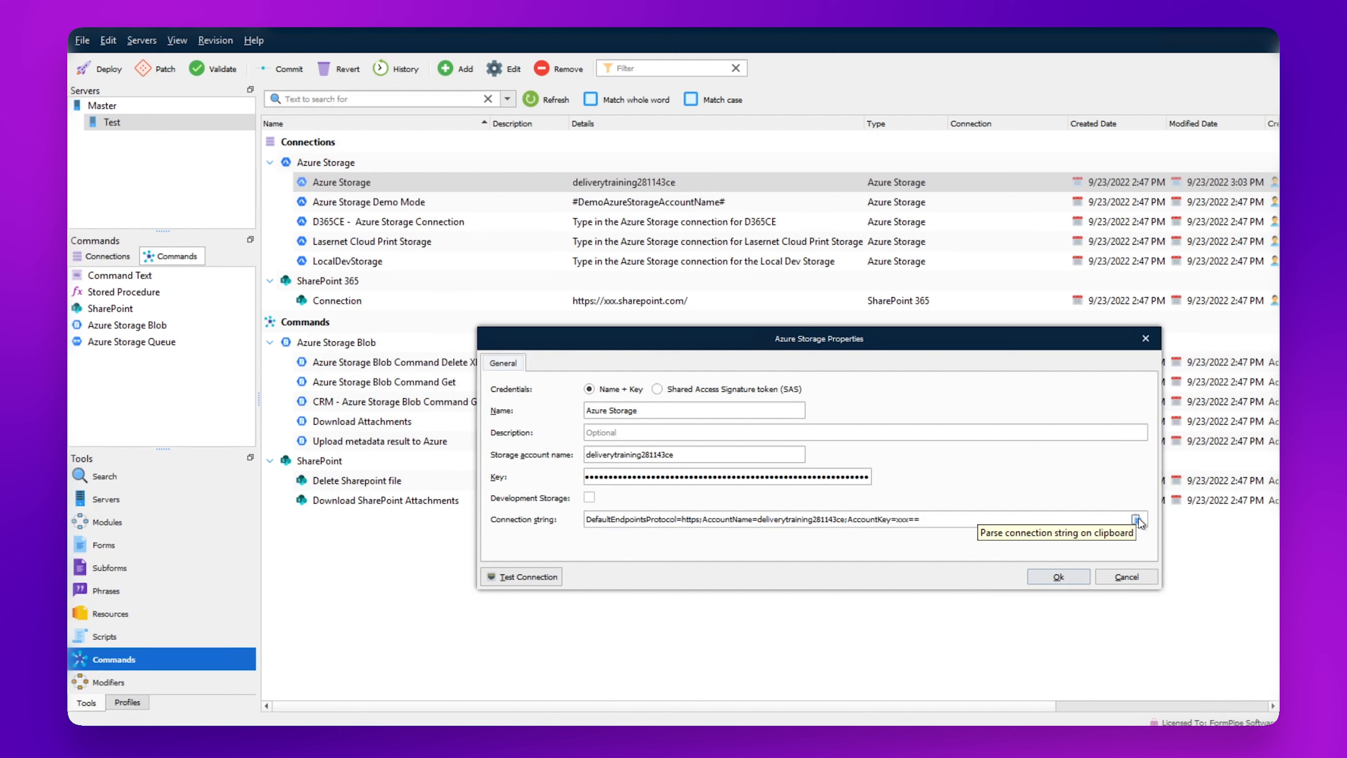
pyautogui.click(550, 585)
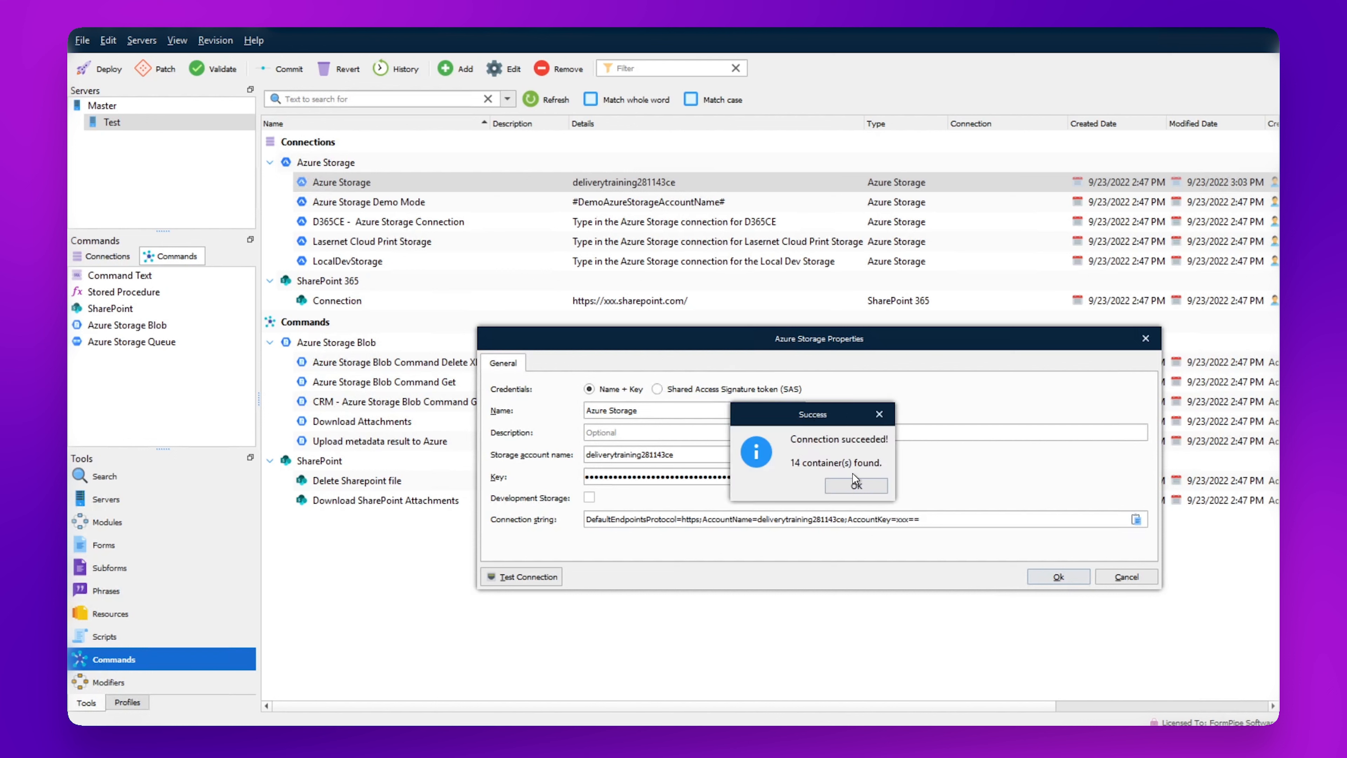
pyautogui.click(857, 487)
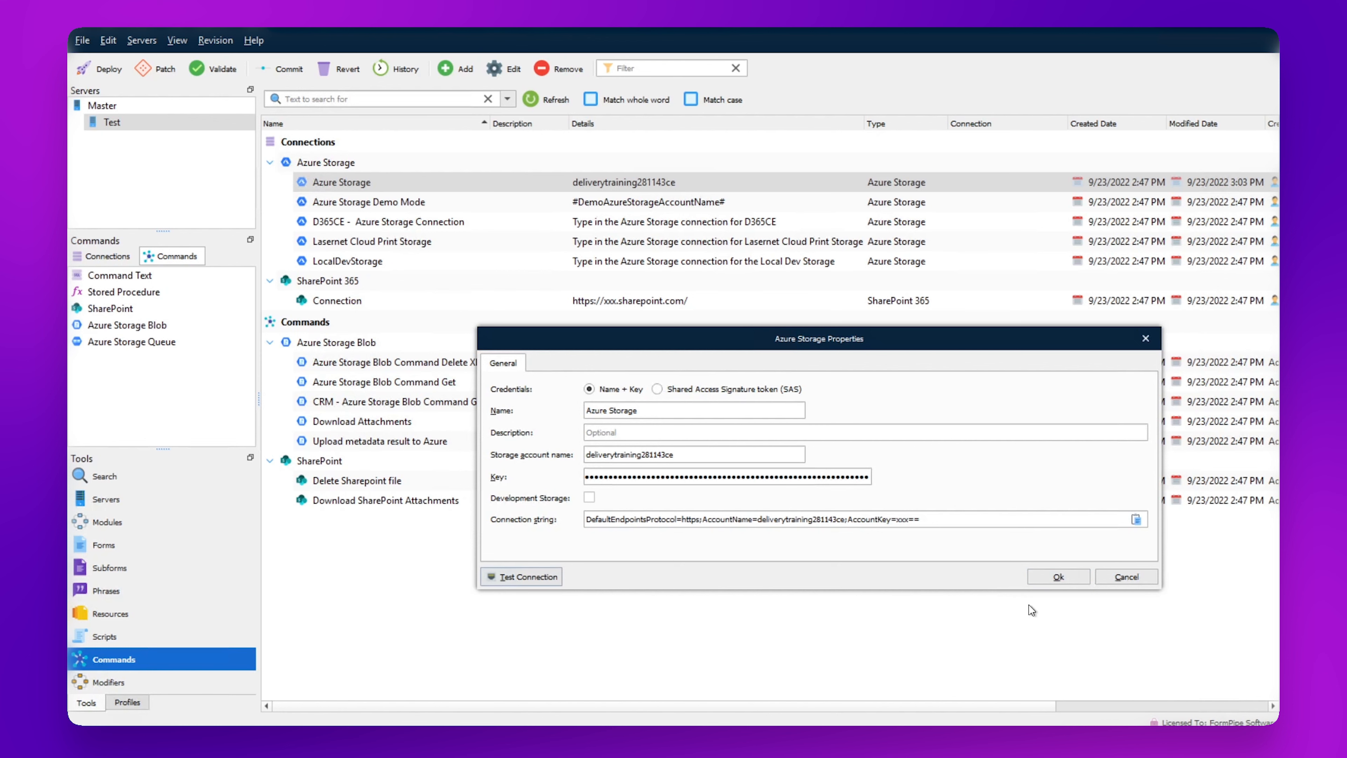
pyautogui.click(1064, 580)
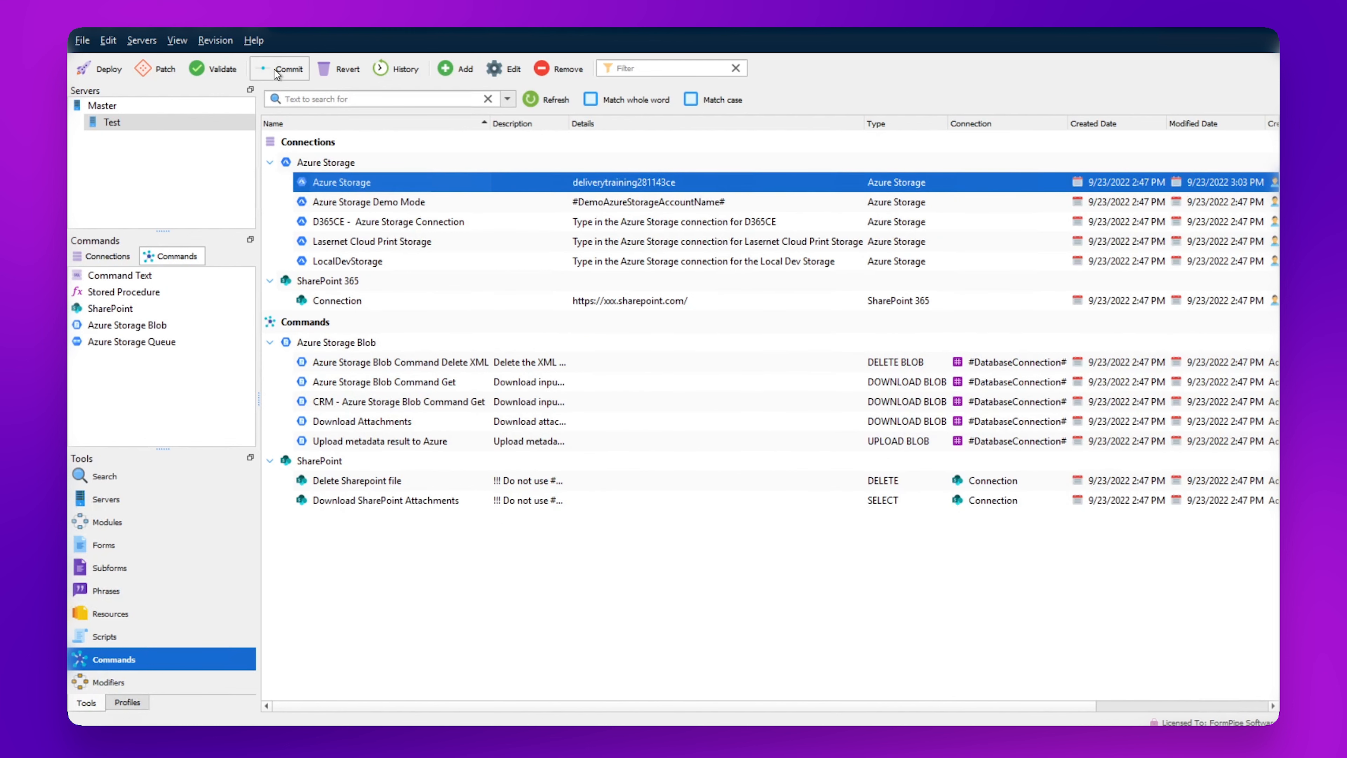
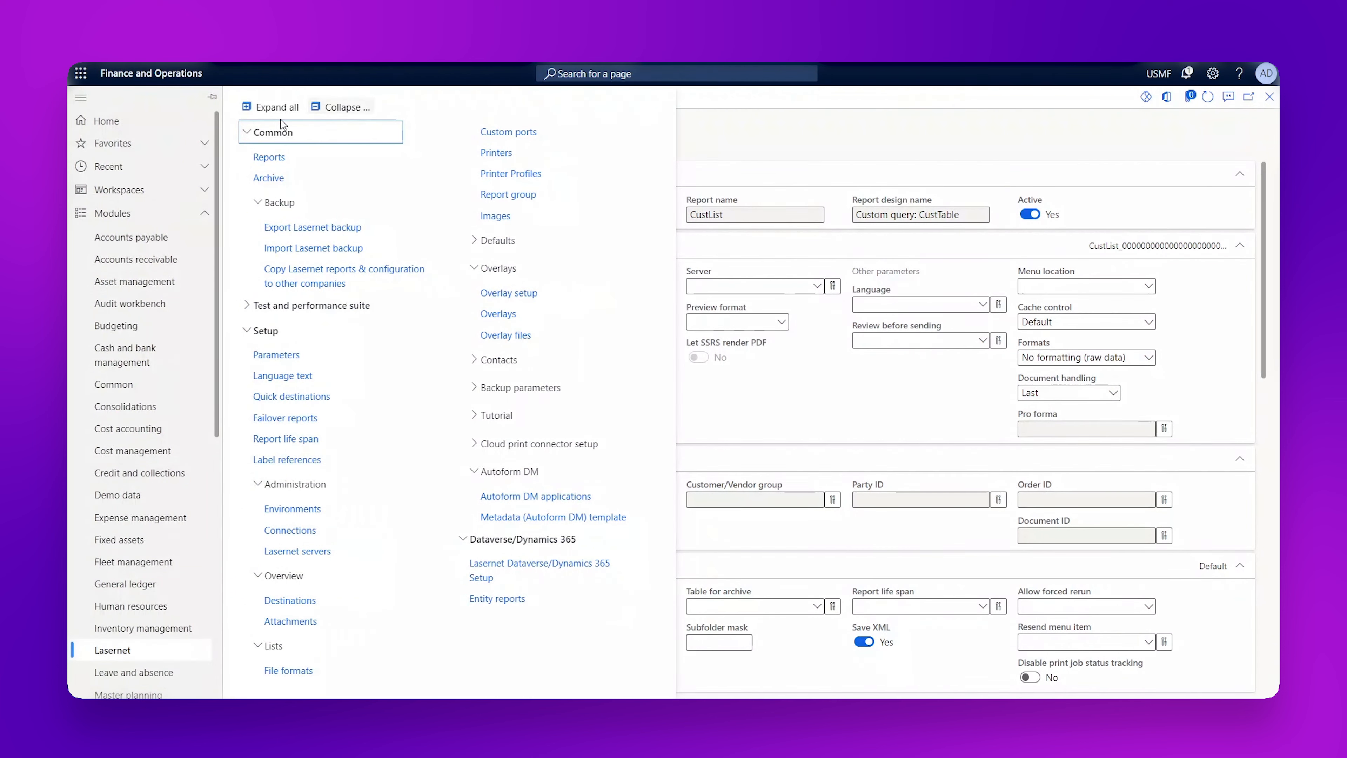
# Create and save an active Query report named TestConnection in the Lasernet reports of Finance and Operations
pyautogui.click(271, 157)
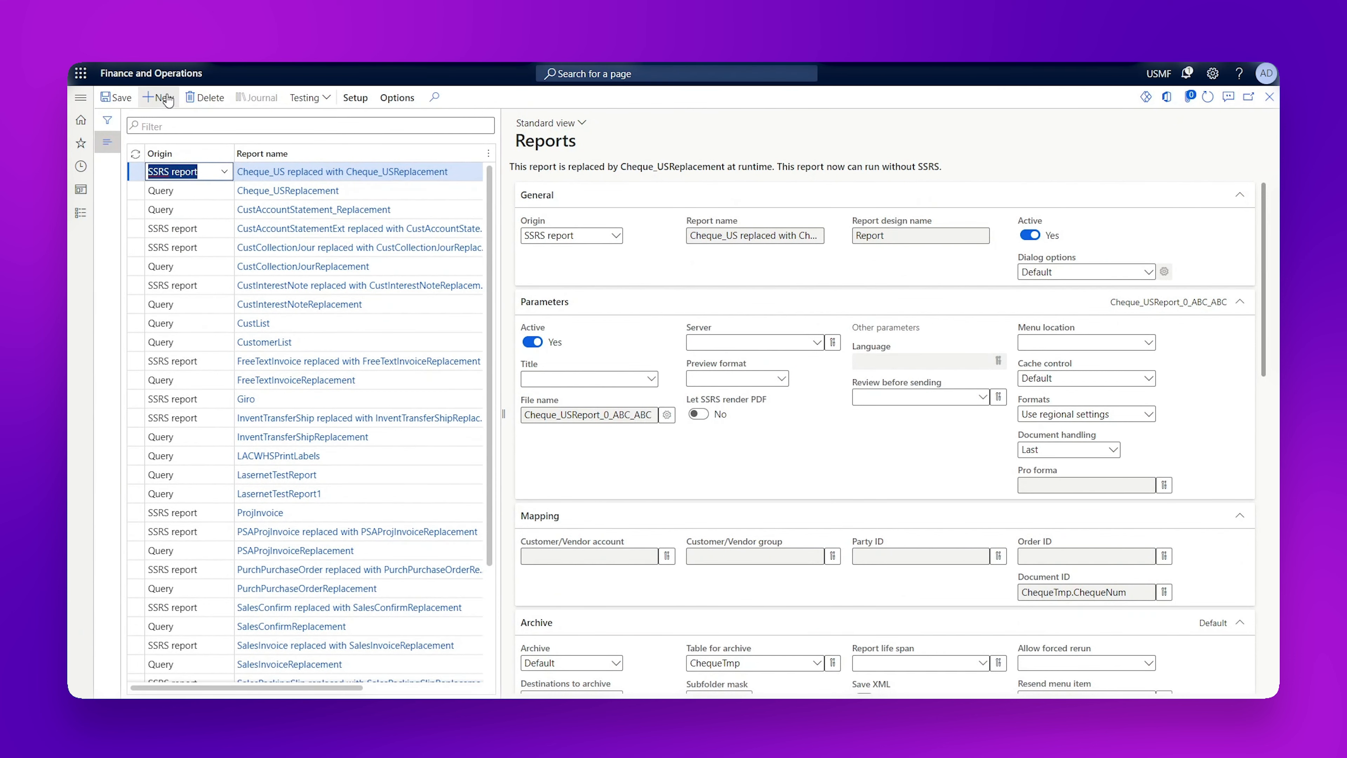
pyautogui.click(167, 98)
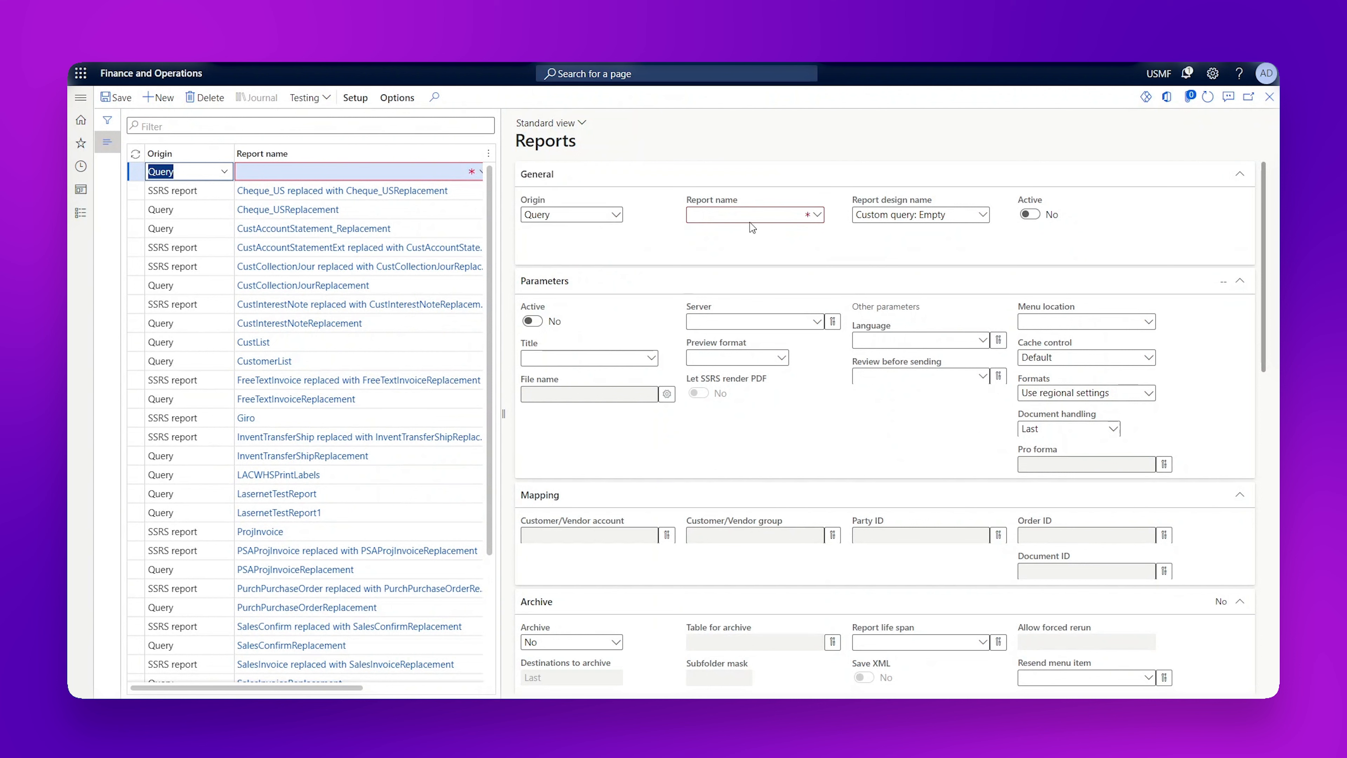
pyautogui.click(768, 216)
pyautogui.write('TestConnec')
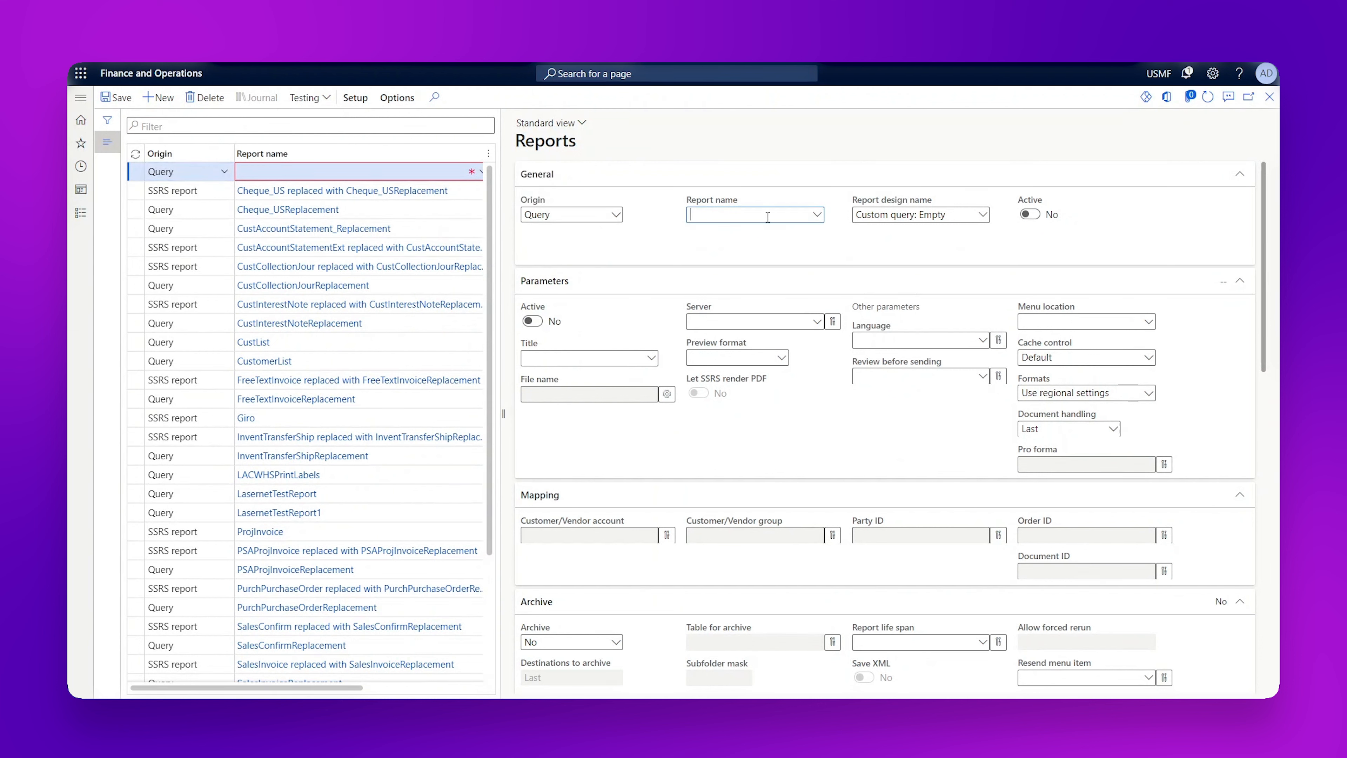
pyautogui.write('tion')
pyautogui.click(1031, 215)
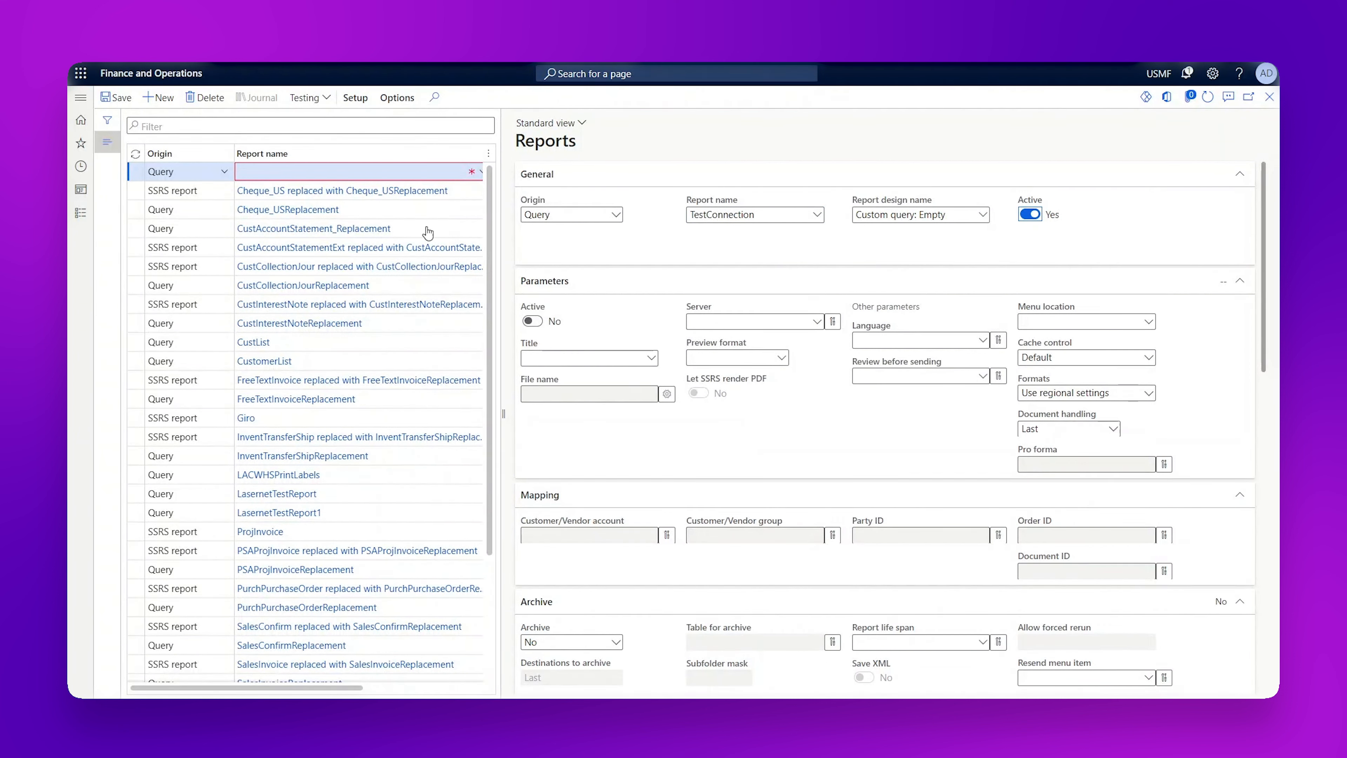
pyautogui.click(118, 98)
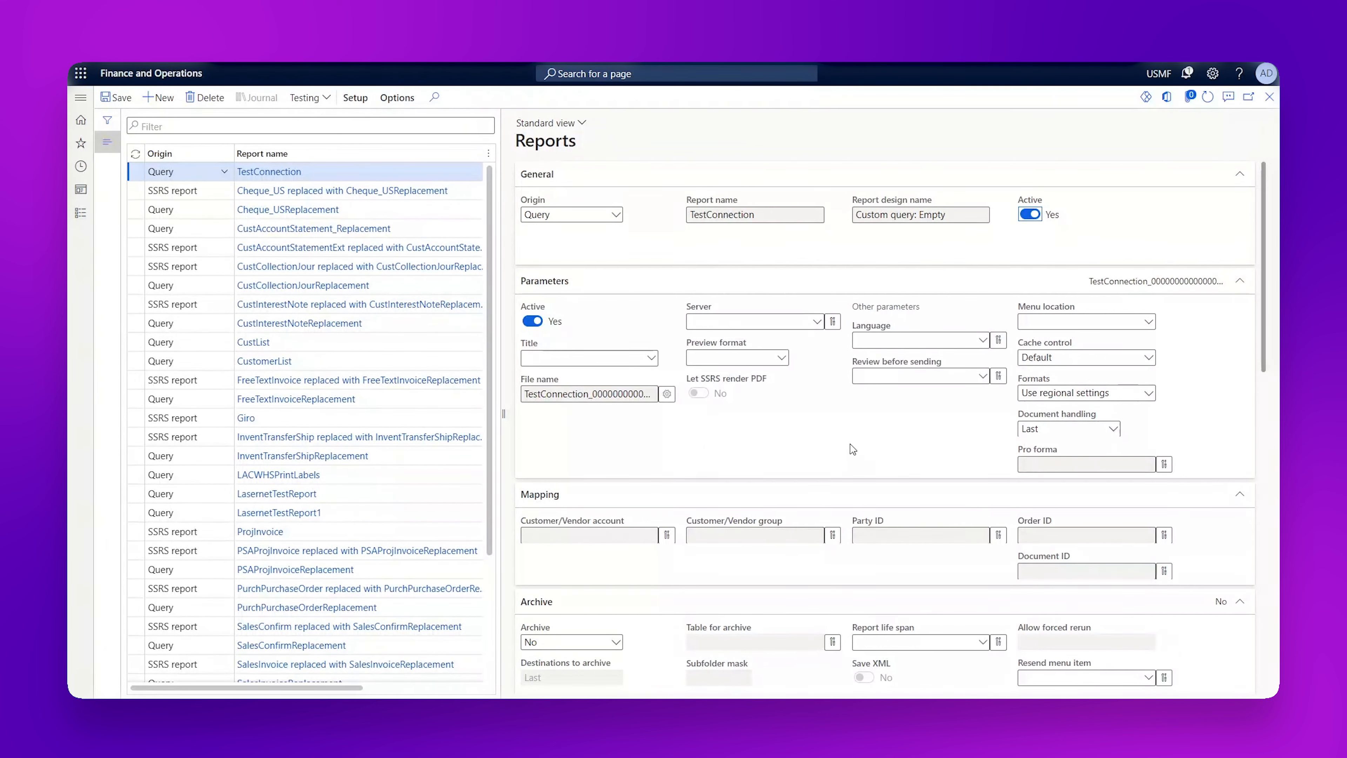
# Set TestConnection's archiving to Default with All destinations archived, and enable saving the XML
pyautogui.scroll(-3, 795, 396)
pyautogui.scroll(-1, 792, 395)
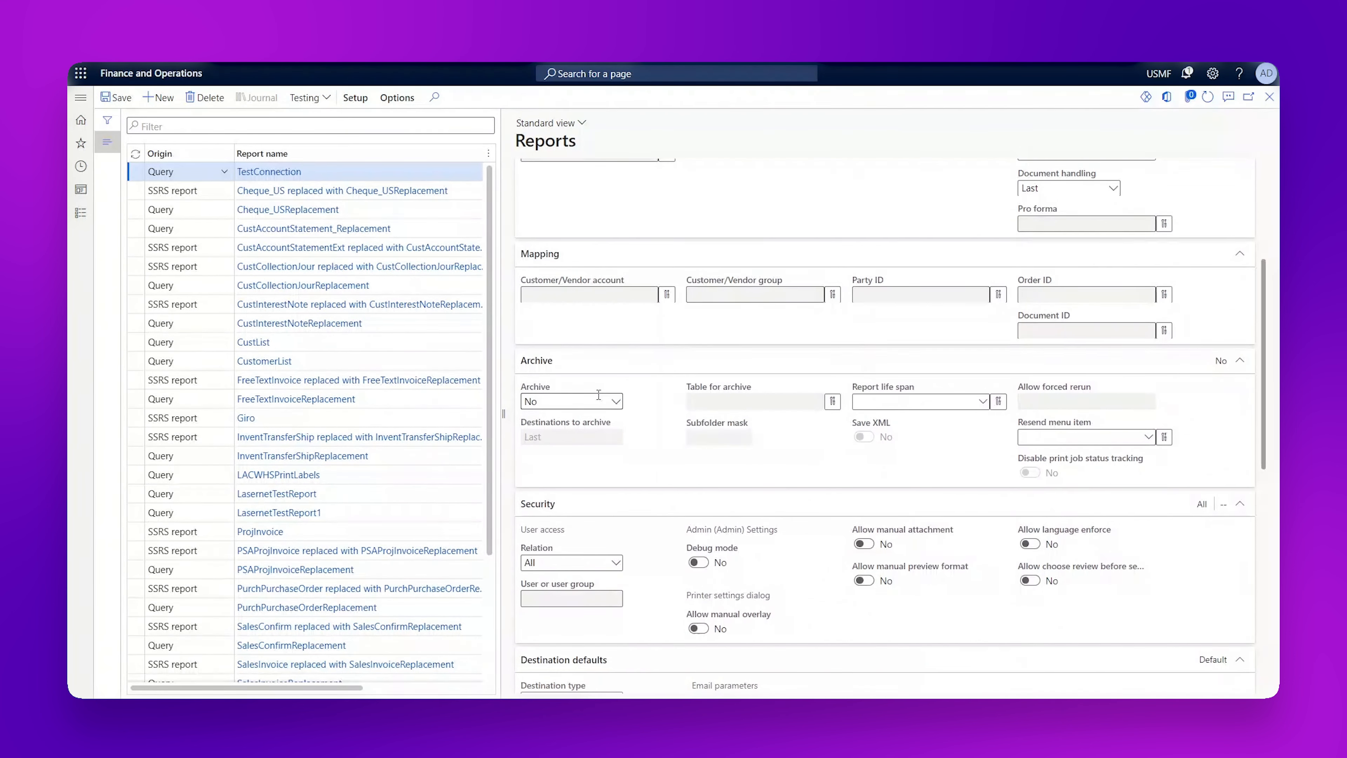
pyautogui.click(616, 403)
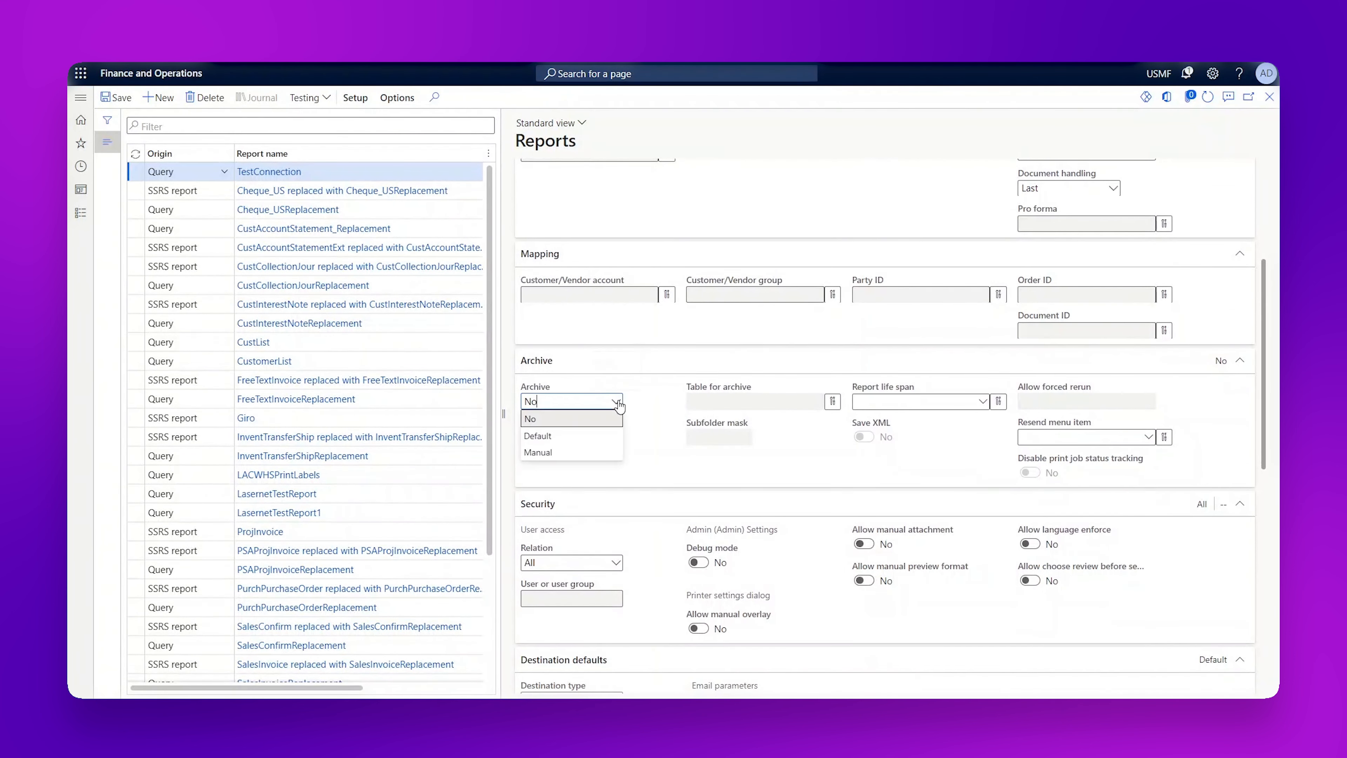
pyautogui.click(562, 435)
pyautogui.click(617, 437)
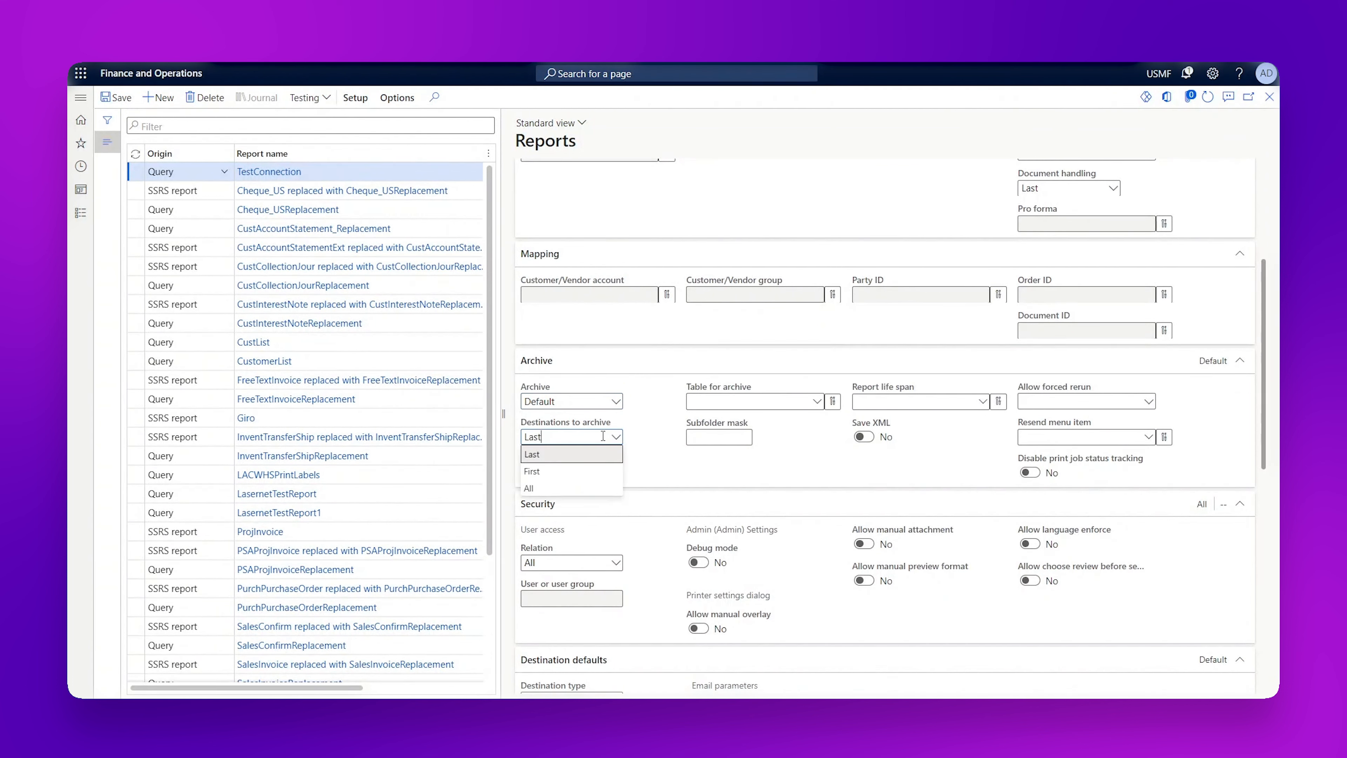
pyautogui.click(564, 489)
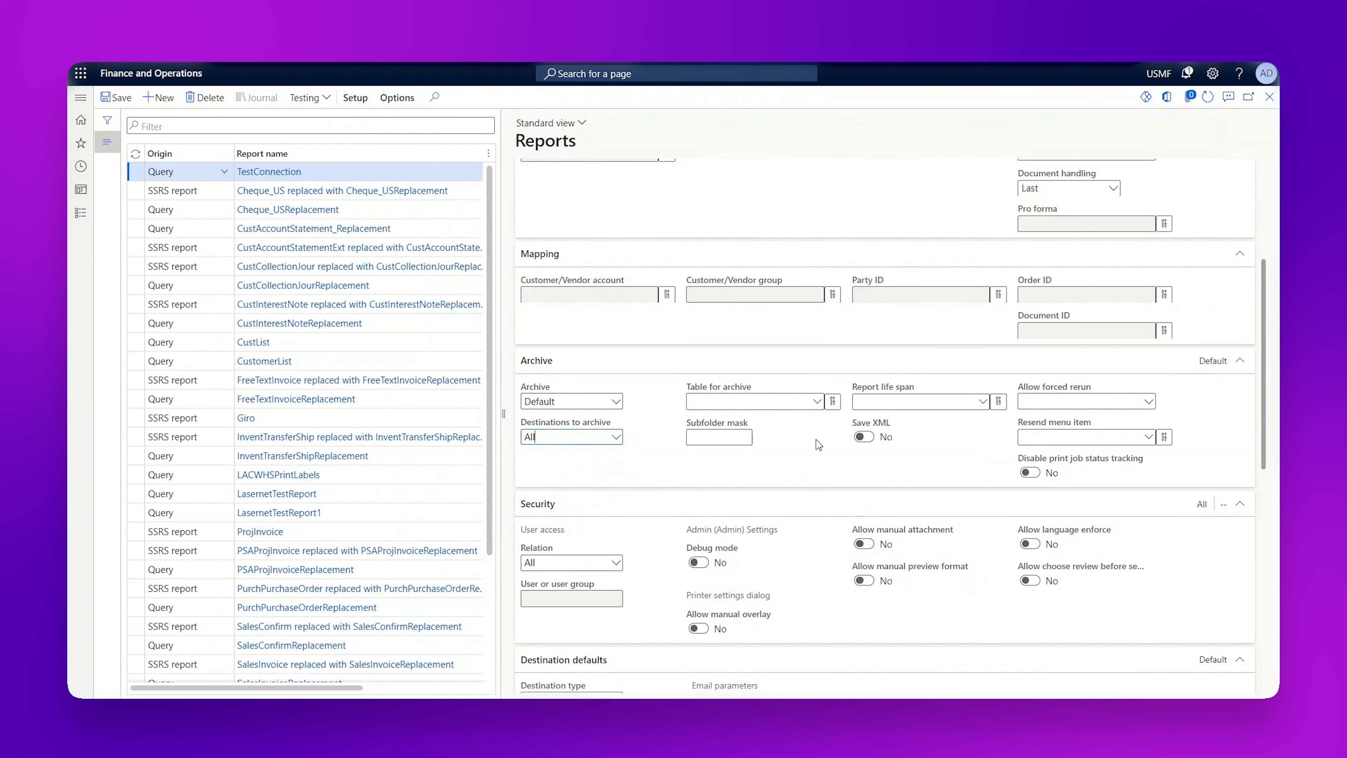
pyautogui.click(864, 442)
# Start the query wizard for TestConnection, find the HcmWorker table and add it as the query's data source
pyautogui.click(354, 98)
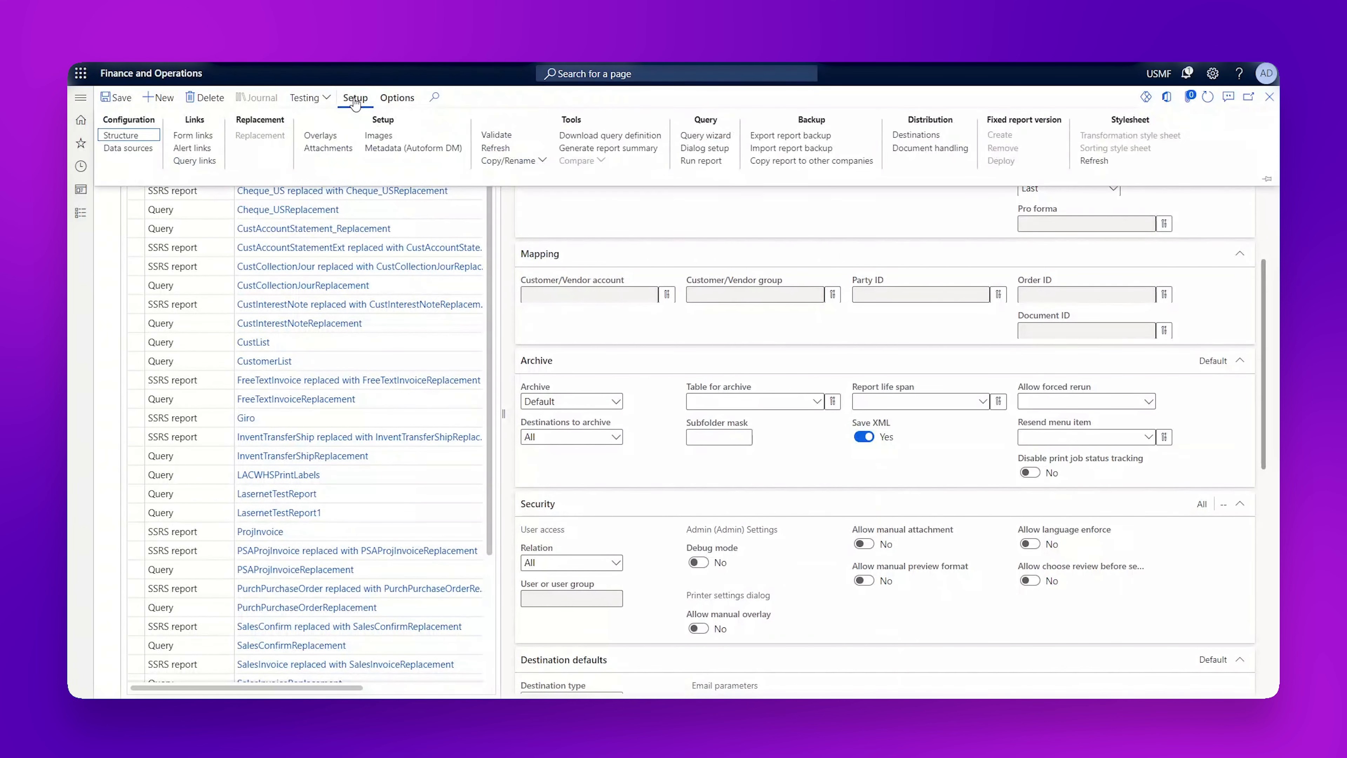
pyautogui.click(712, 140)
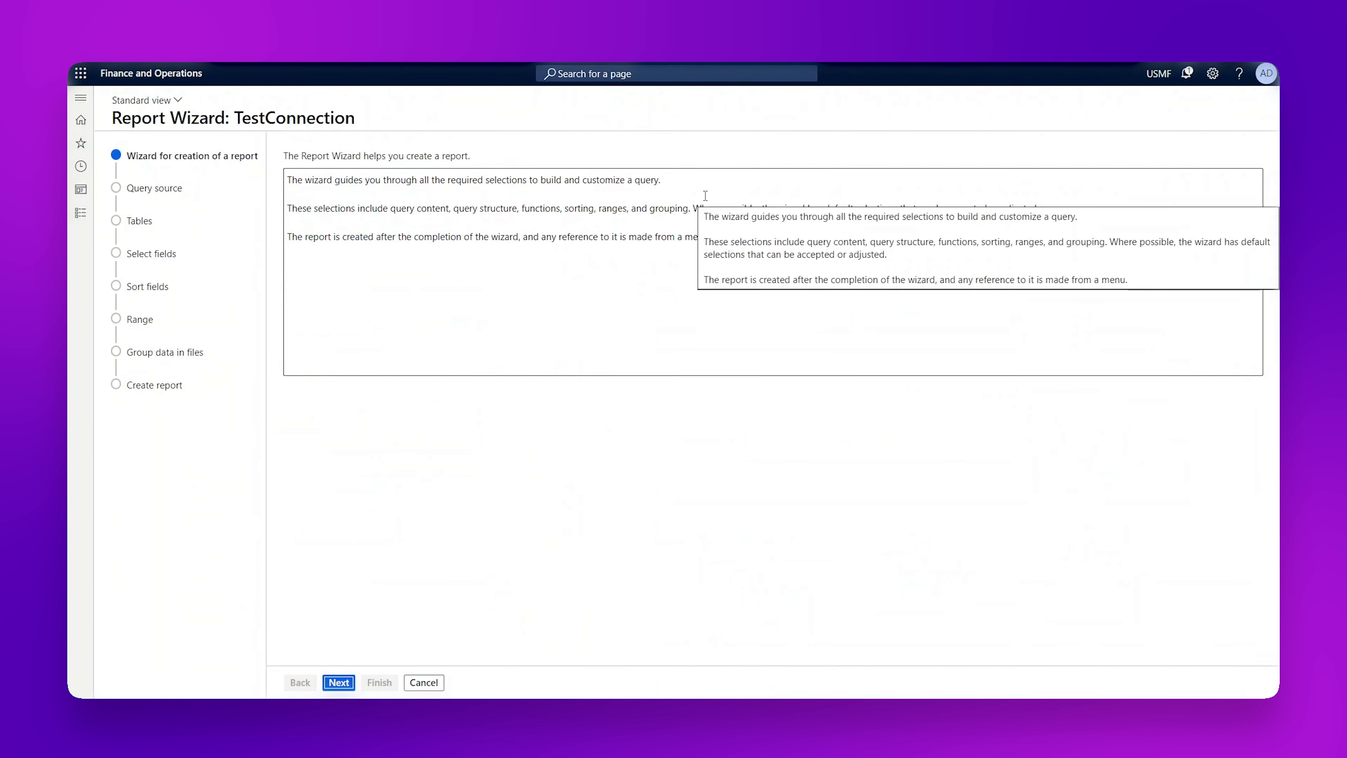
pyautogui.click(340, 684)
pyautogui.click(340, 683)
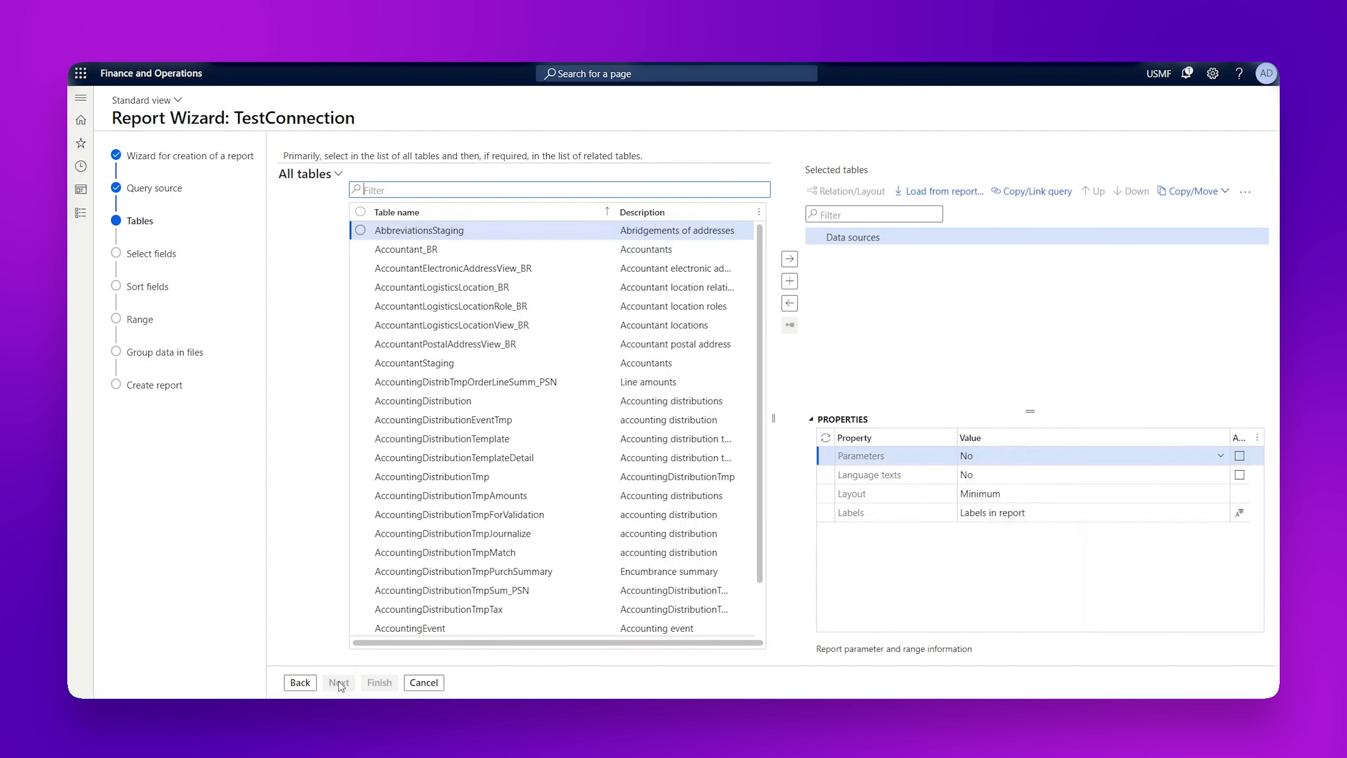
pyautogui.click(451, 188)
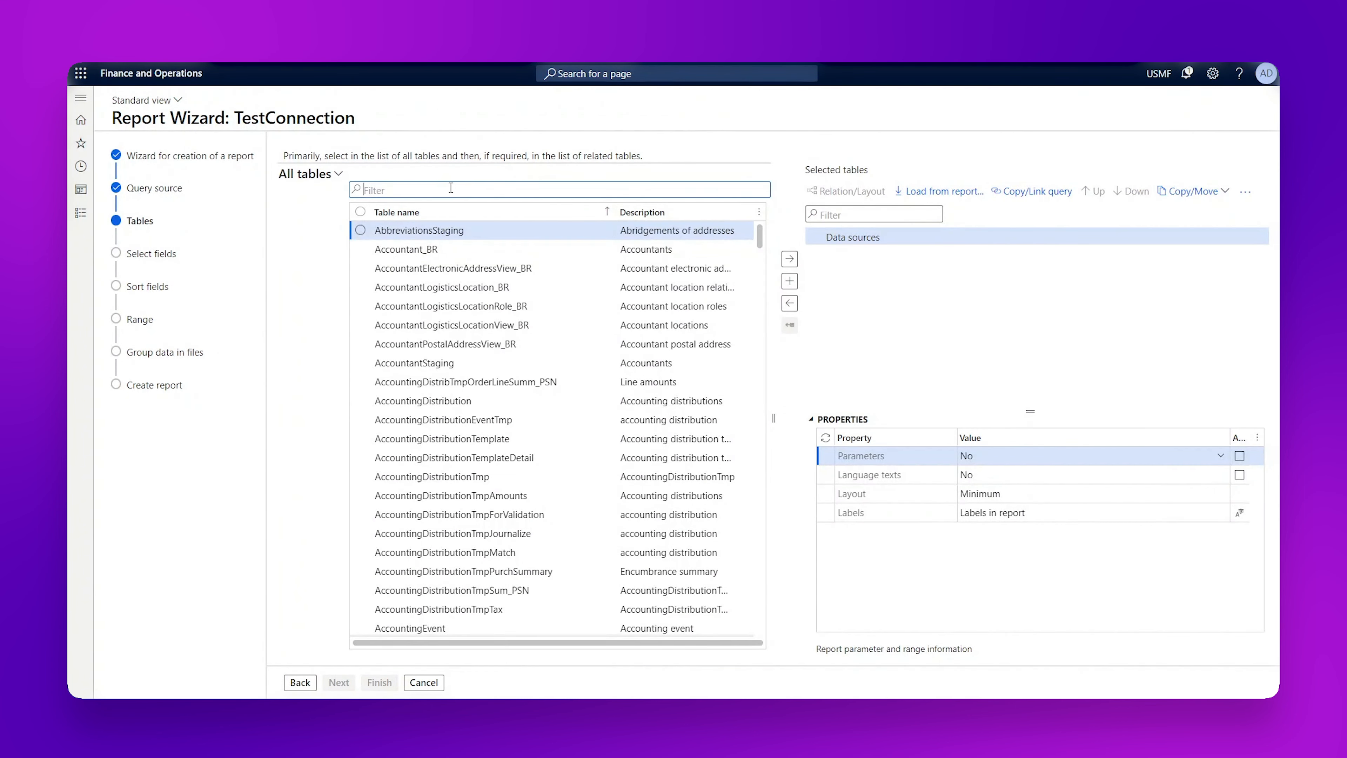
pyautogui.write('HCMWO')
pyautogui.press('BackSpace')
pyautogui.press('BackSpace')
pyautogui.press('BackSpace')
pyautogui.write('MWorker')
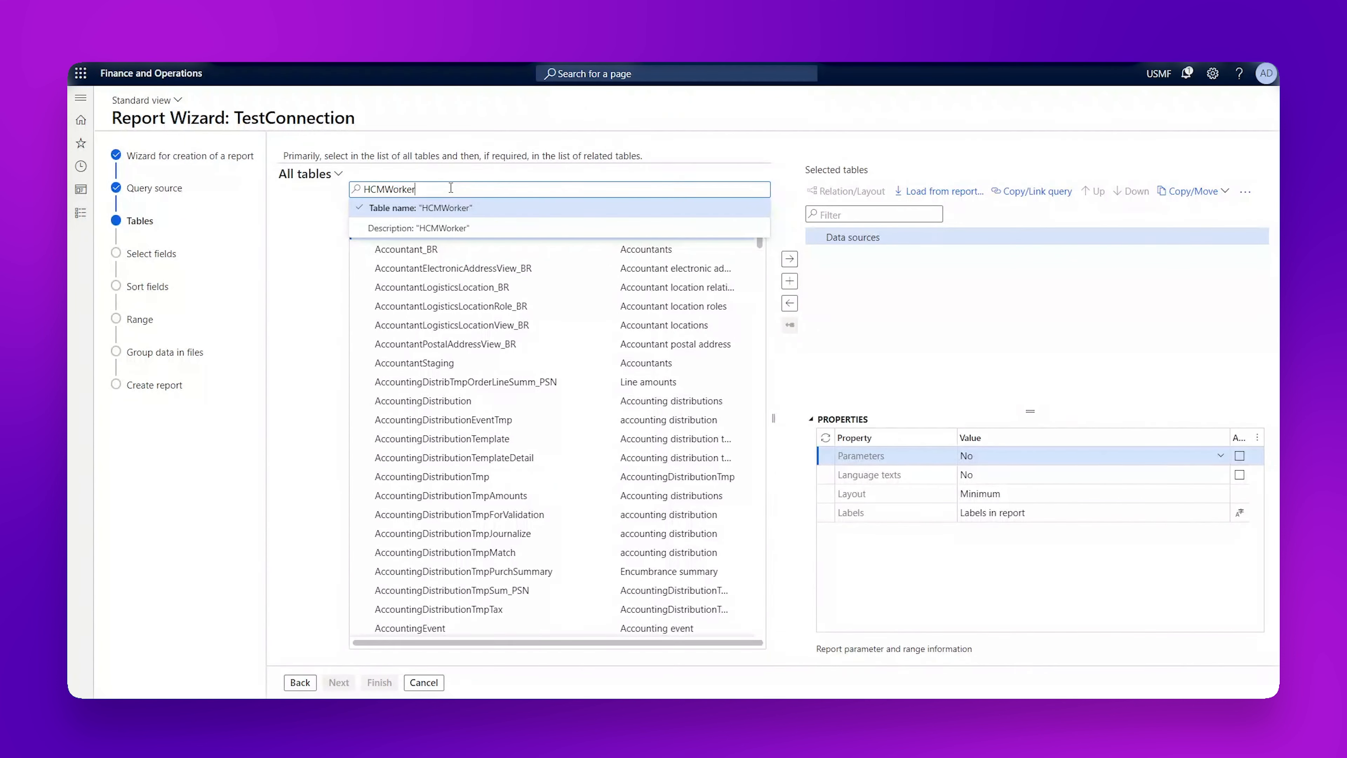
pyautogui.press('Return')
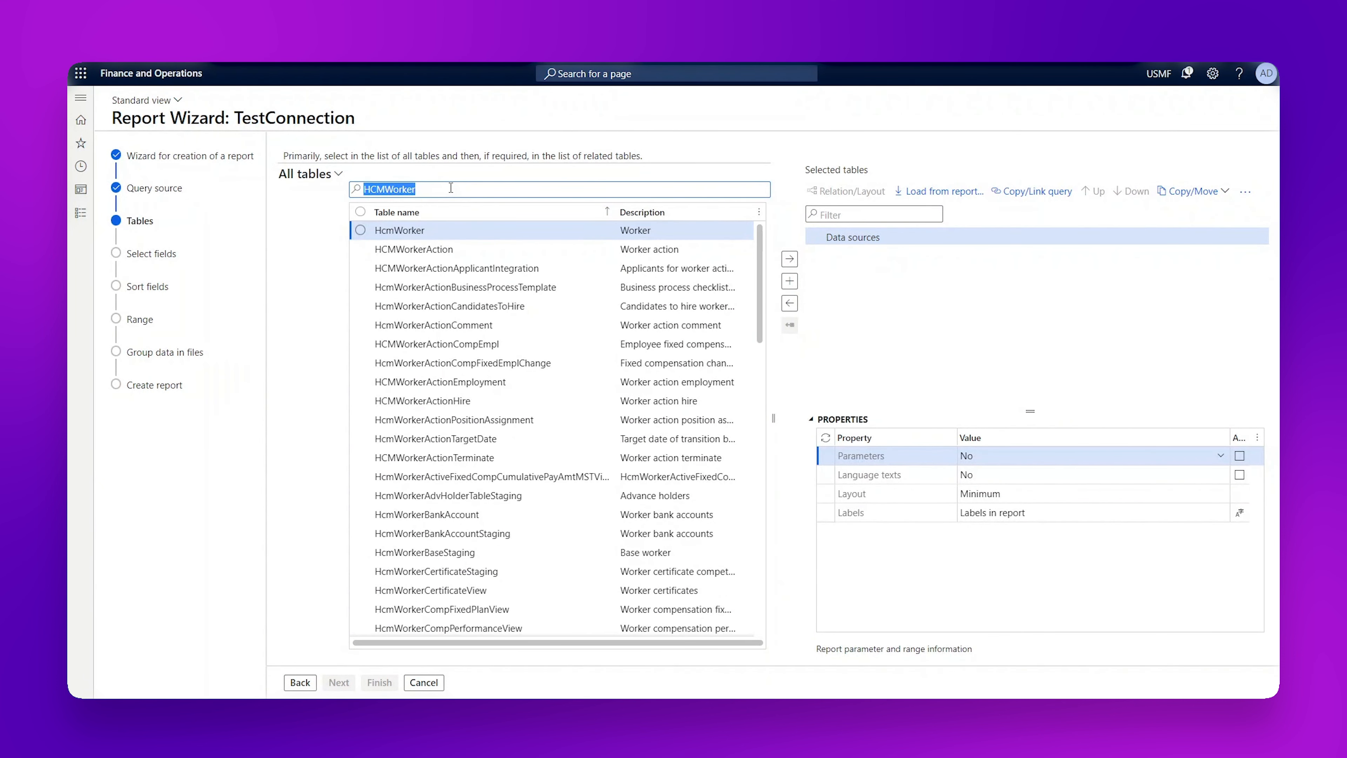
pyautogui.click(793, 261)
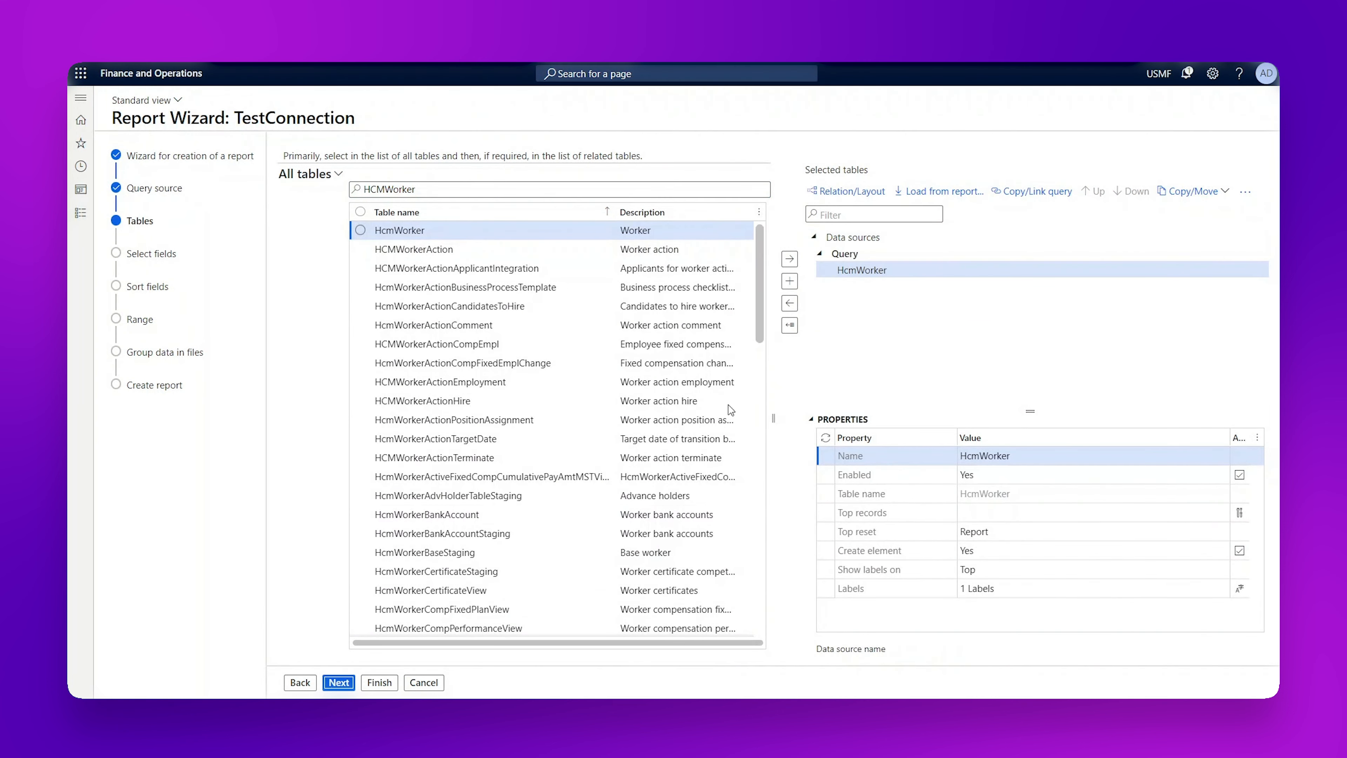
# Add the name() field of HcmWorker to the report's selected fields and finish the wizard
pyautogui.click(339, 683)
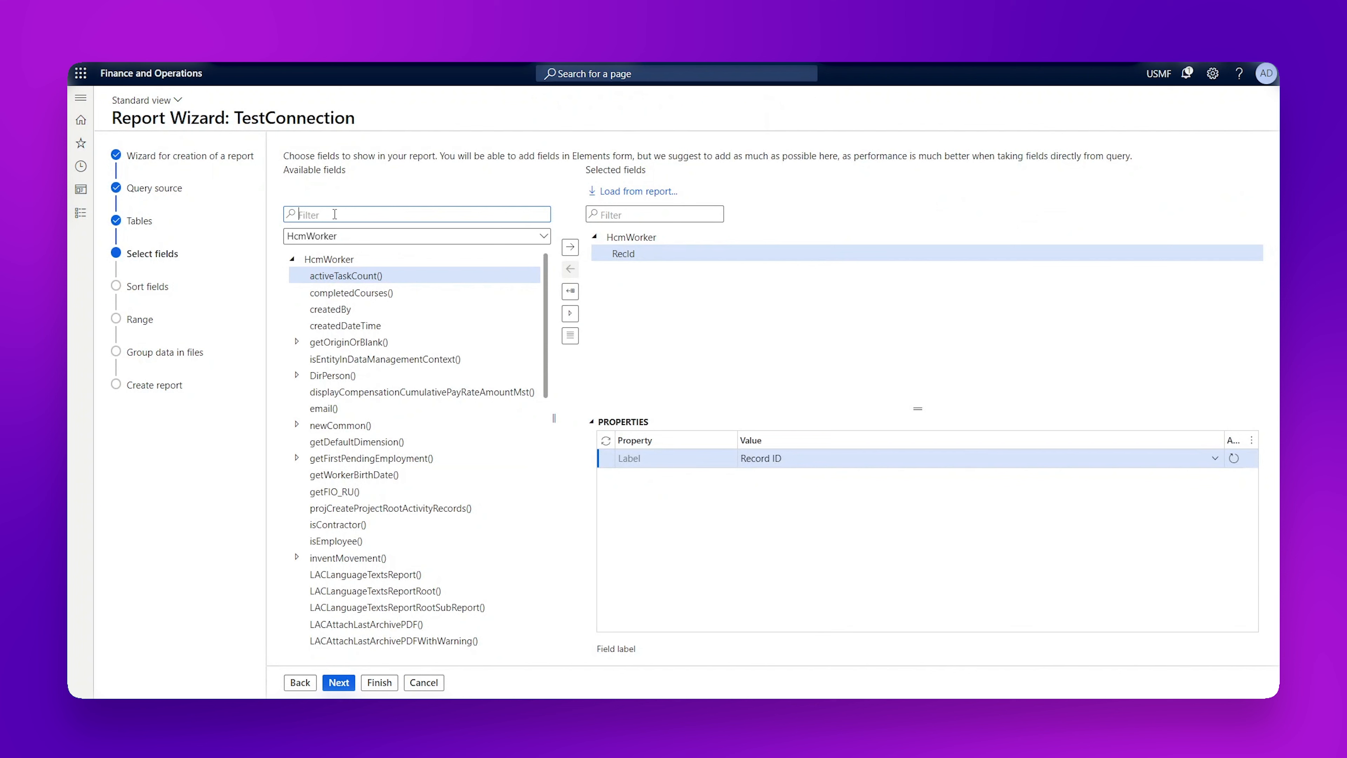
pyautogui.write('name')
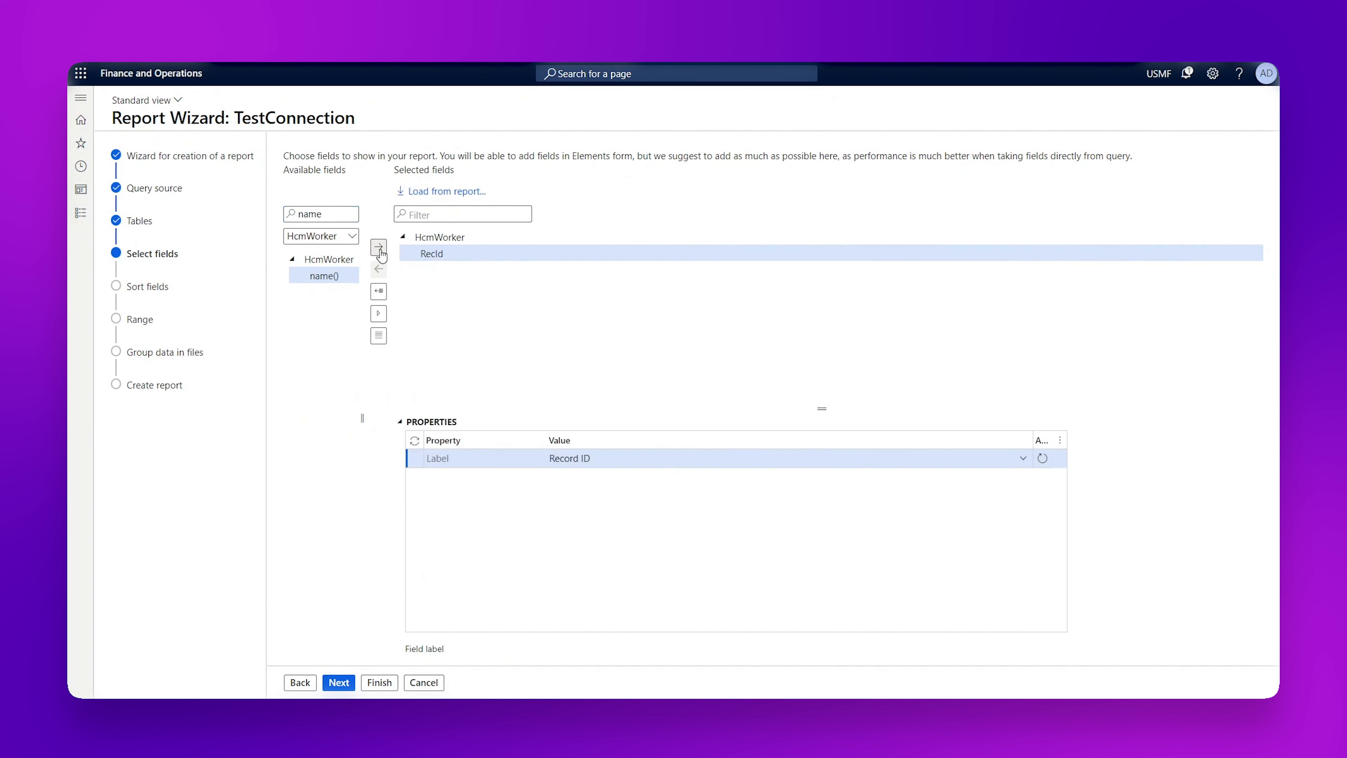
pyautogui.click(378, 248)
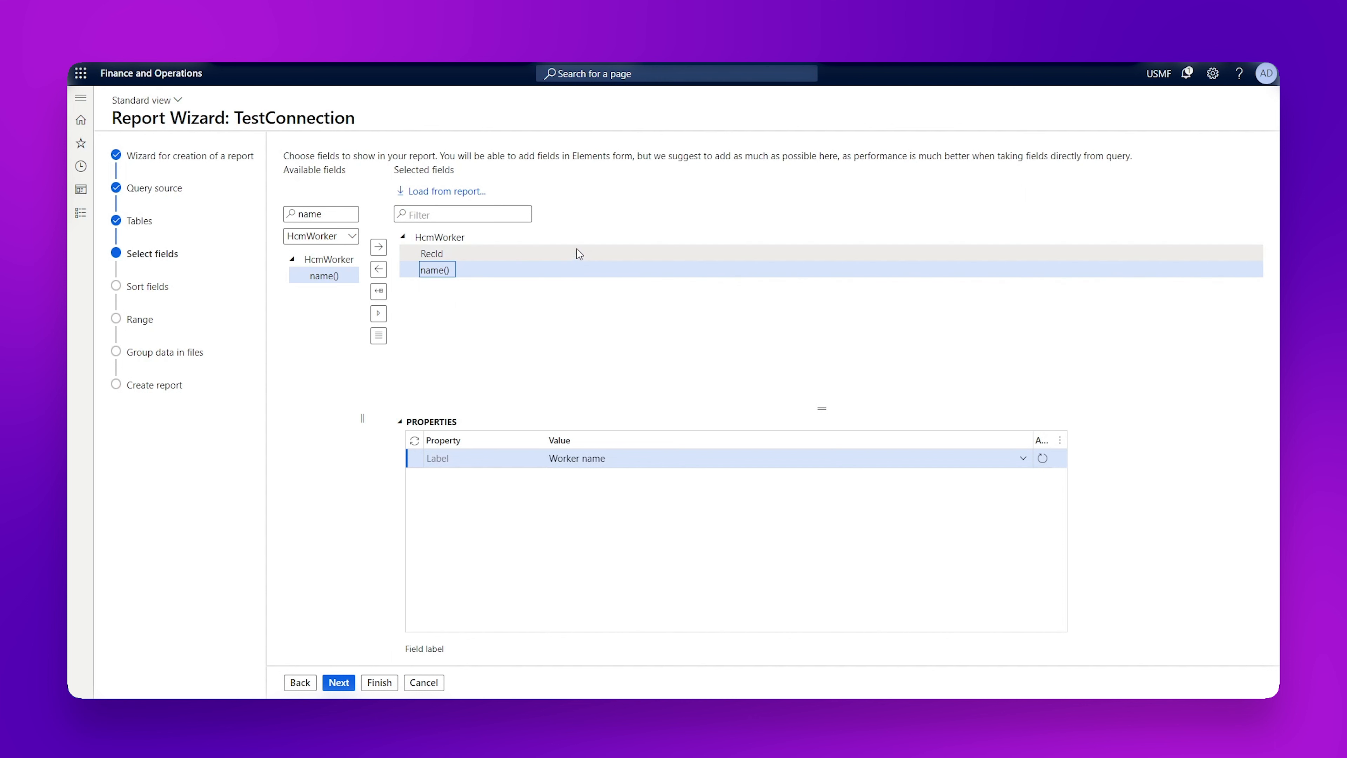
pyautogui.click(378, 679)
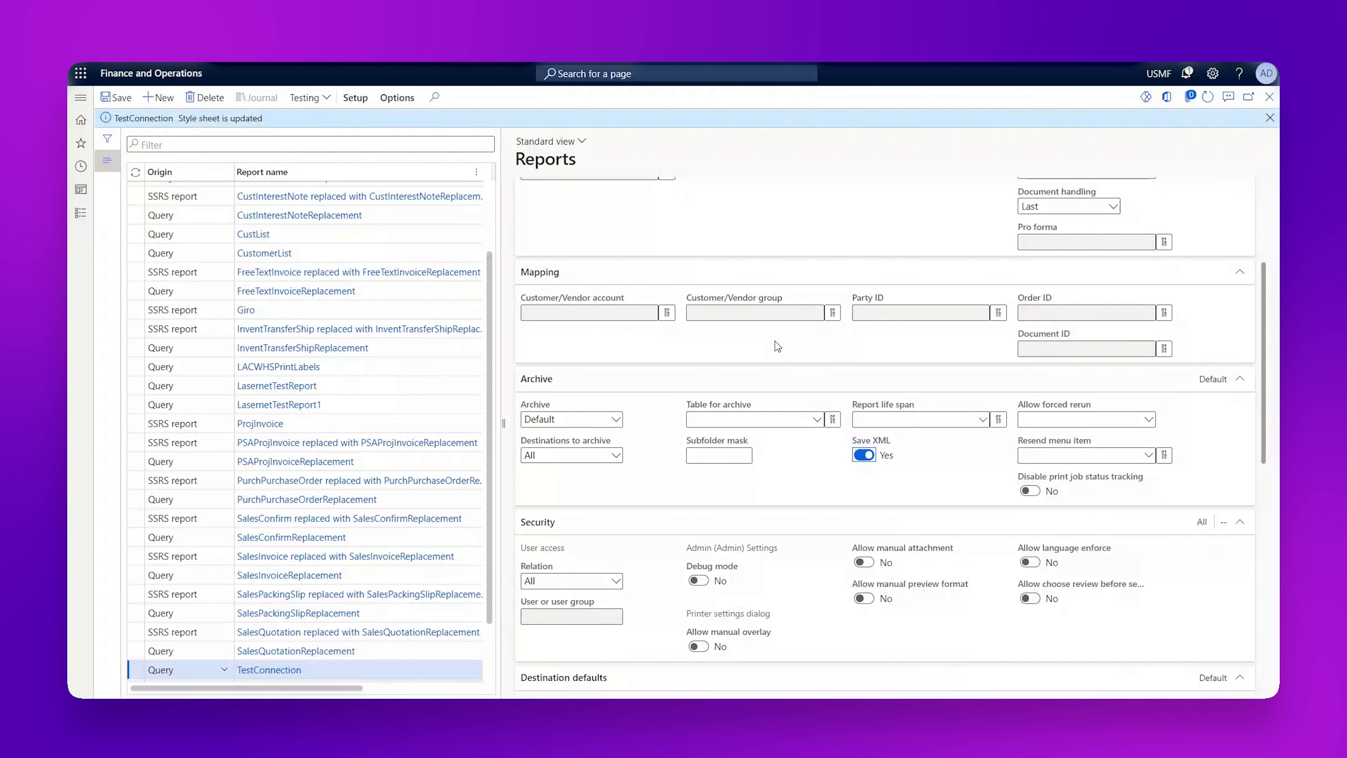
# Run the TestConnection report to the Lasernet Screen destination and check the report name in the PDF preview
pyautogui.click(355, 97)
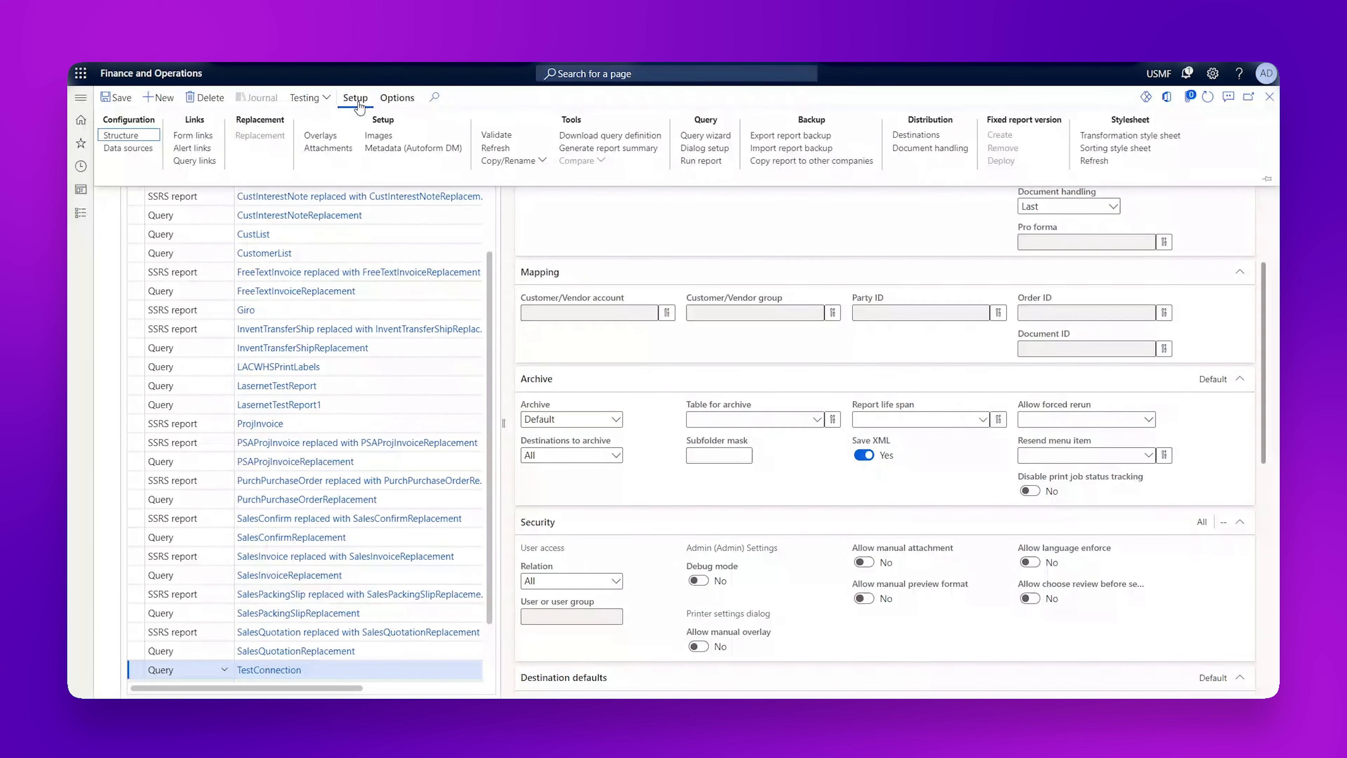
pyautogui.click(701, 160)
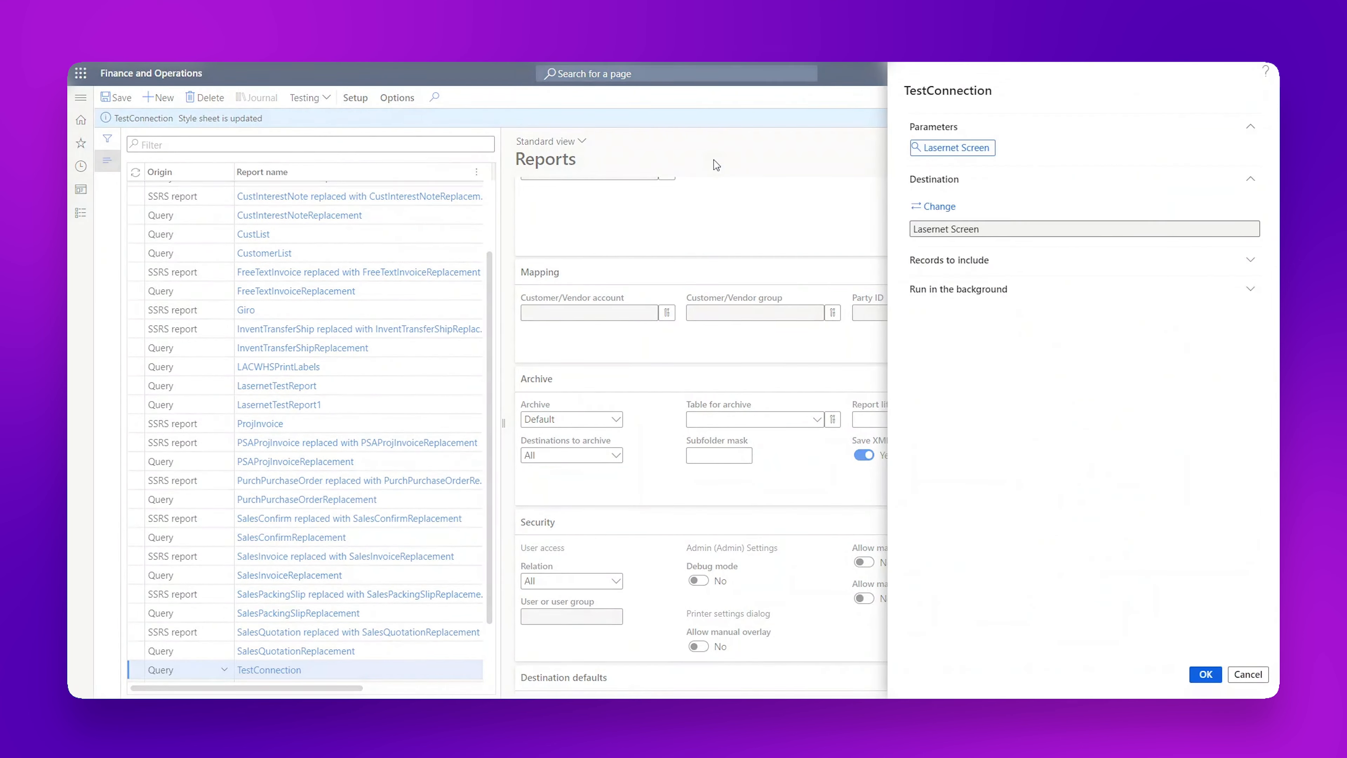
pyautogui.click(1209, 678)
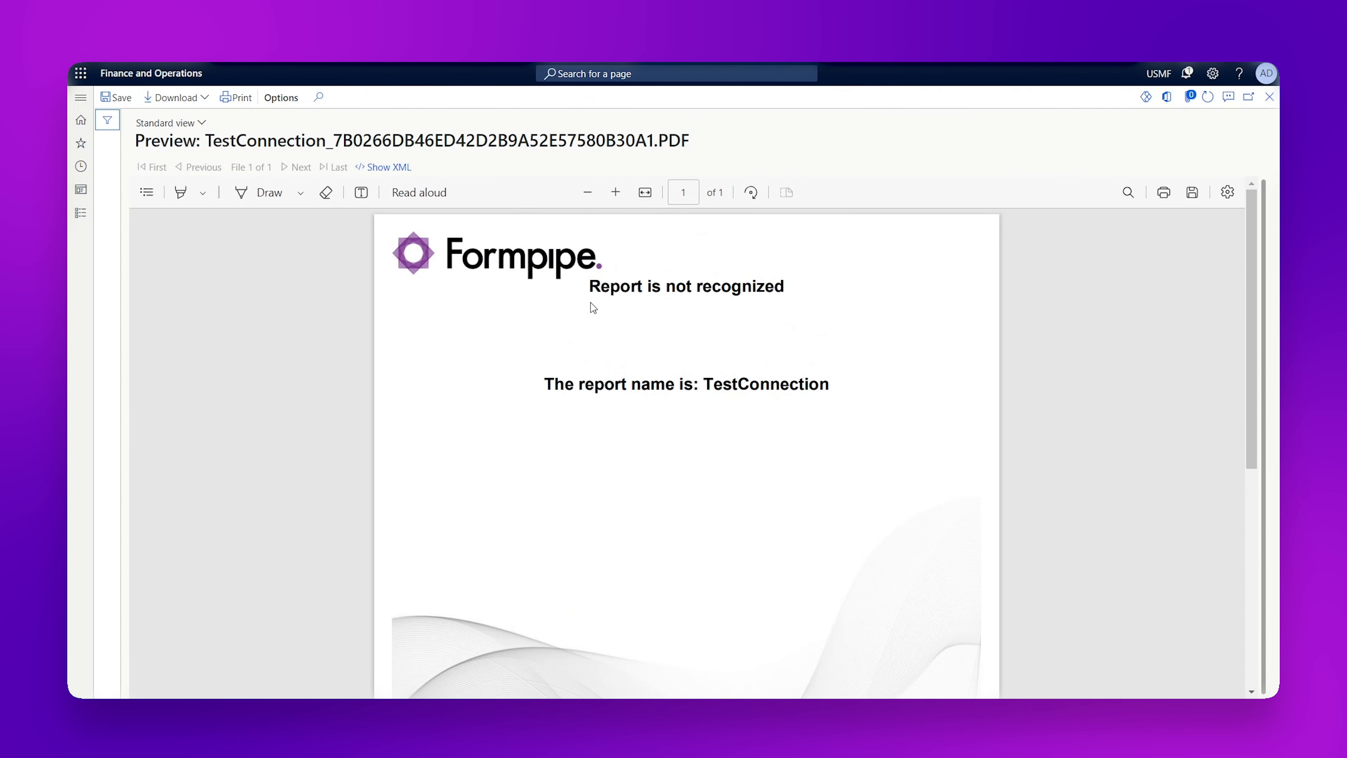
pyautogui.moveTo(701, 386); pyautogui.dragTo(819, 386)
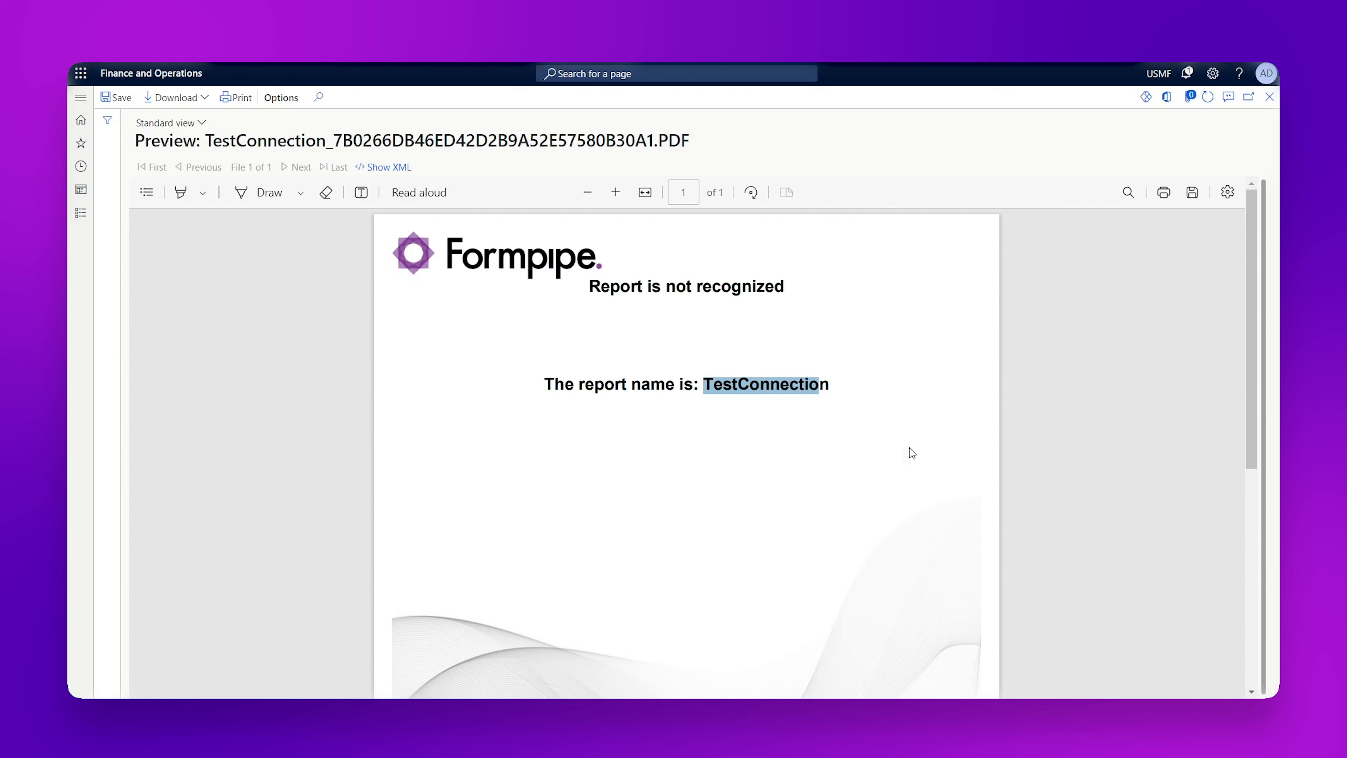
pyautogui.click(833, 387)
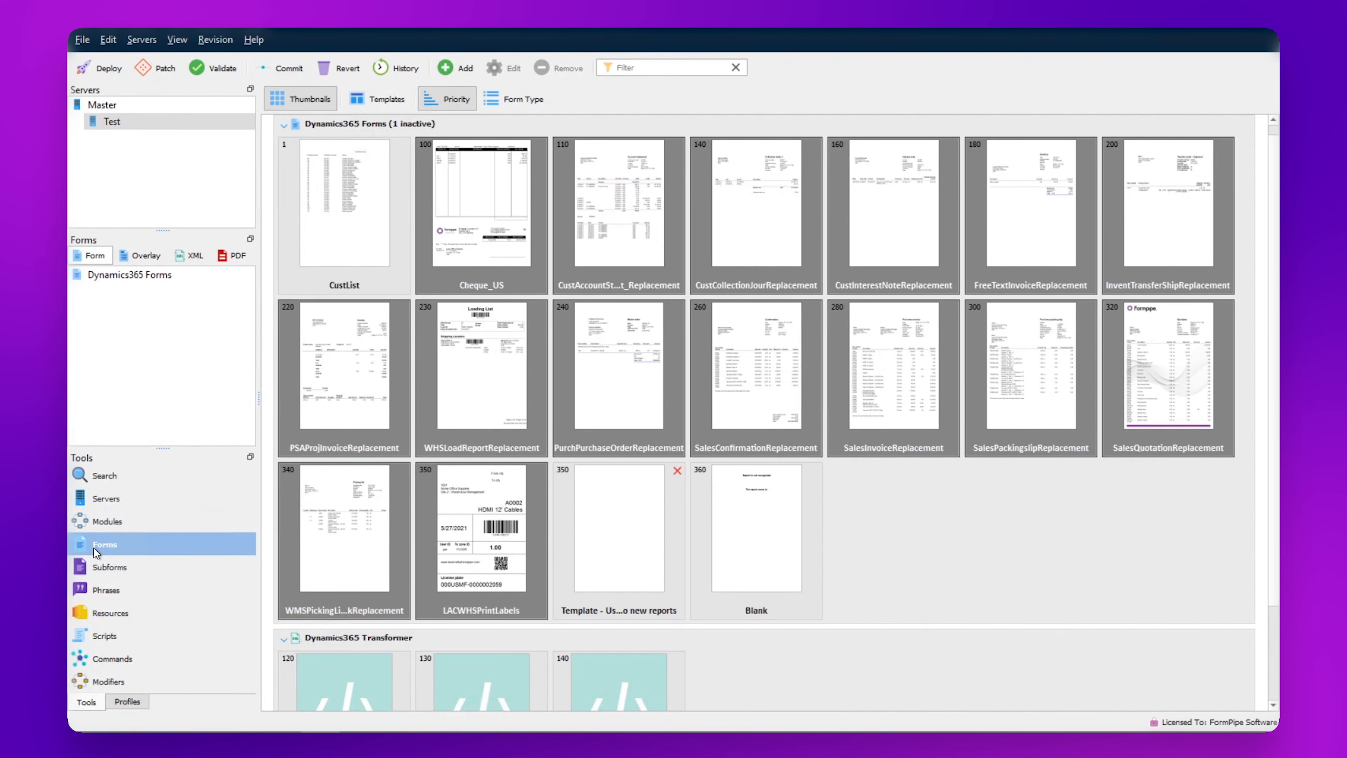
# In Lasernet Developer, open the Blank form, load the last grab file from the server and review its JobInfo values
pyautogui.click(94, 548)
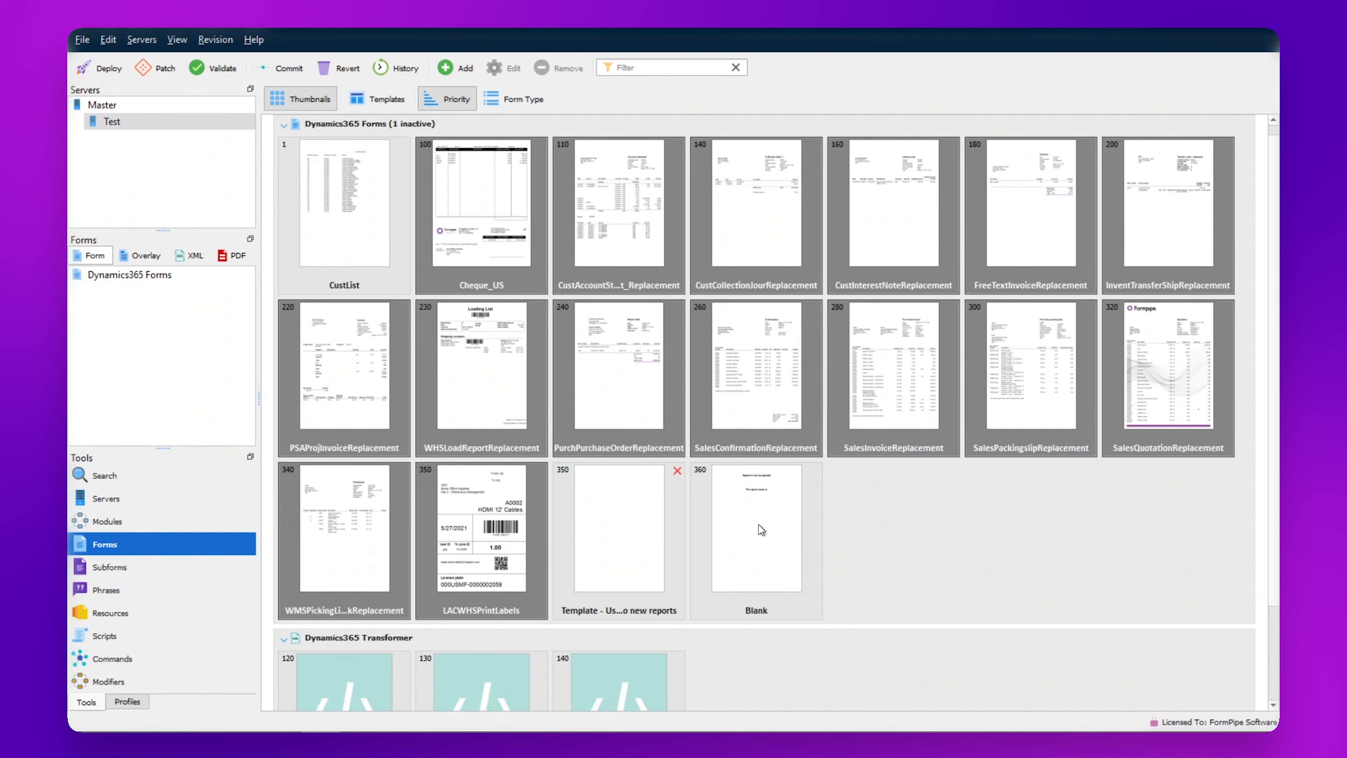
pyautogui.click(762, 530)
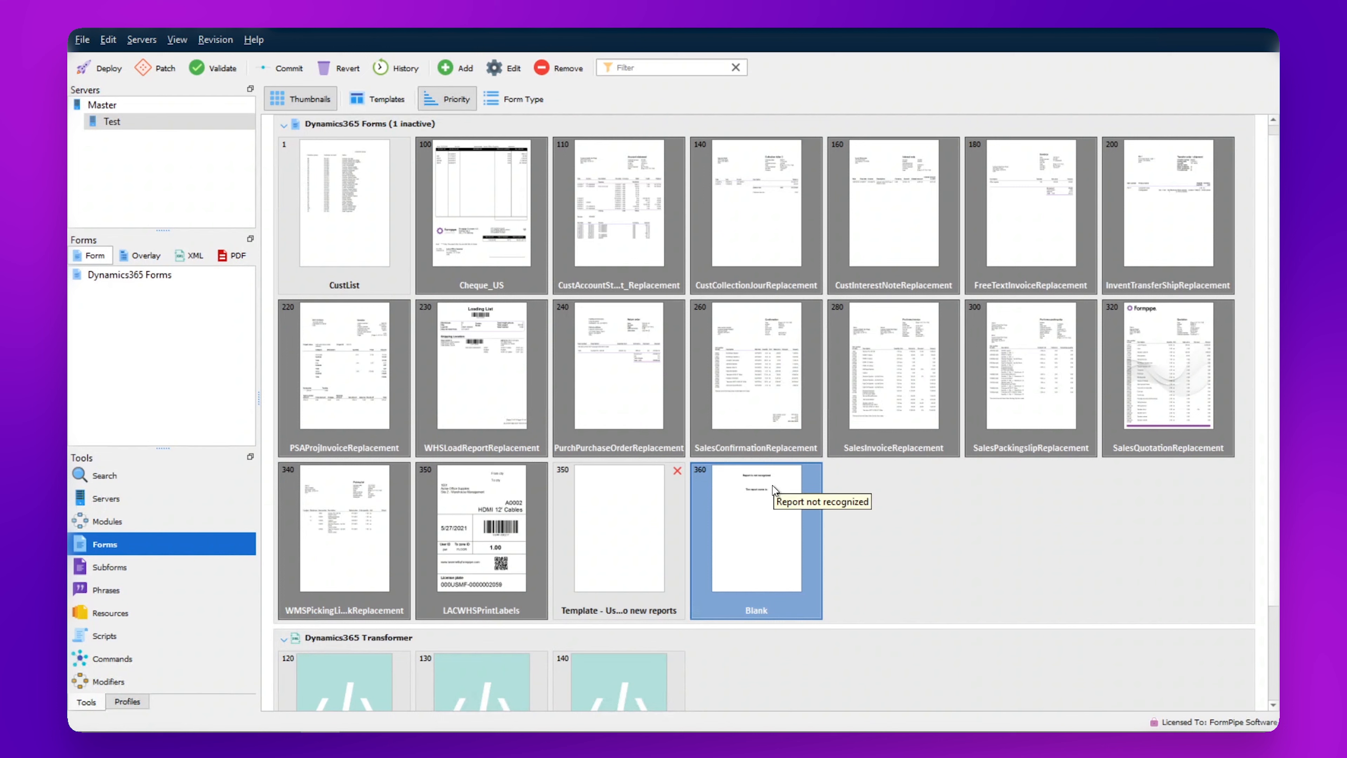
pyautogui.doubleClick(762, 515)
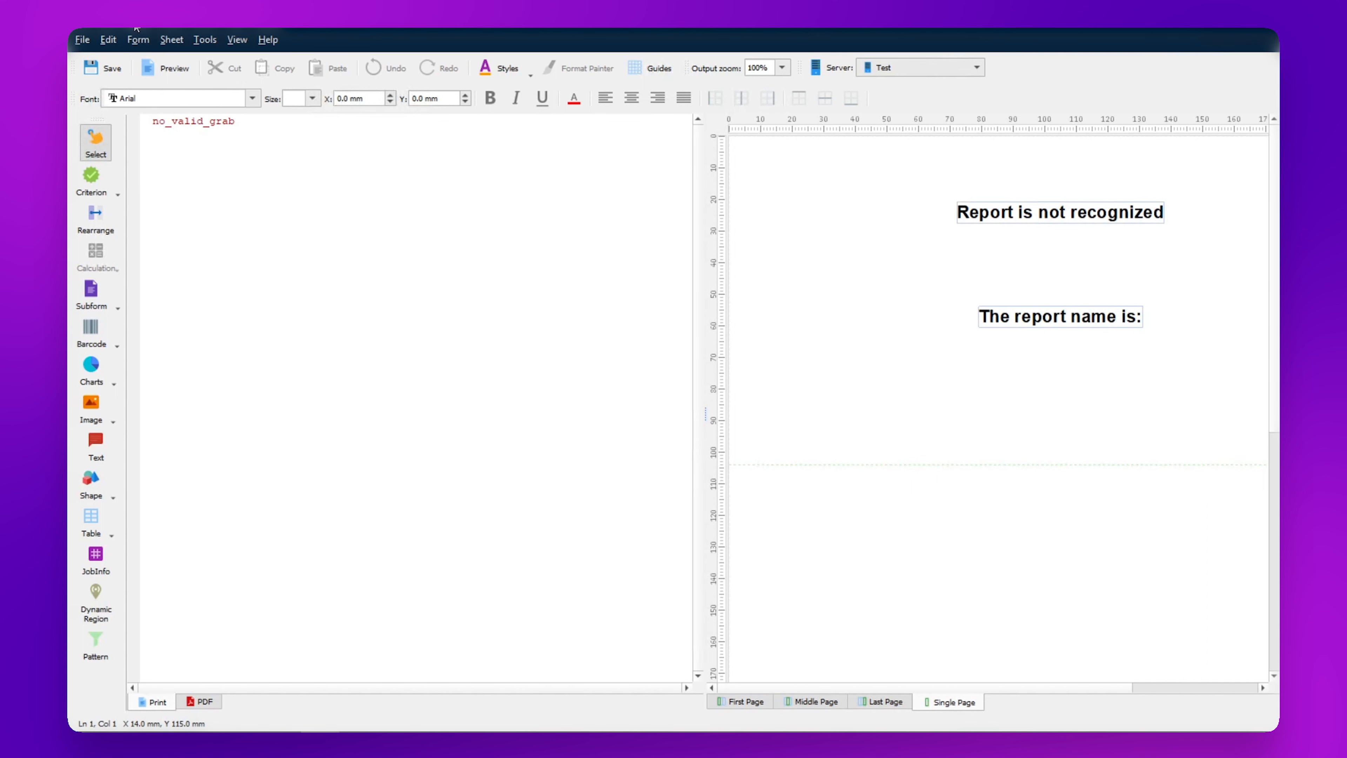
pyautogui.click(143, 42)
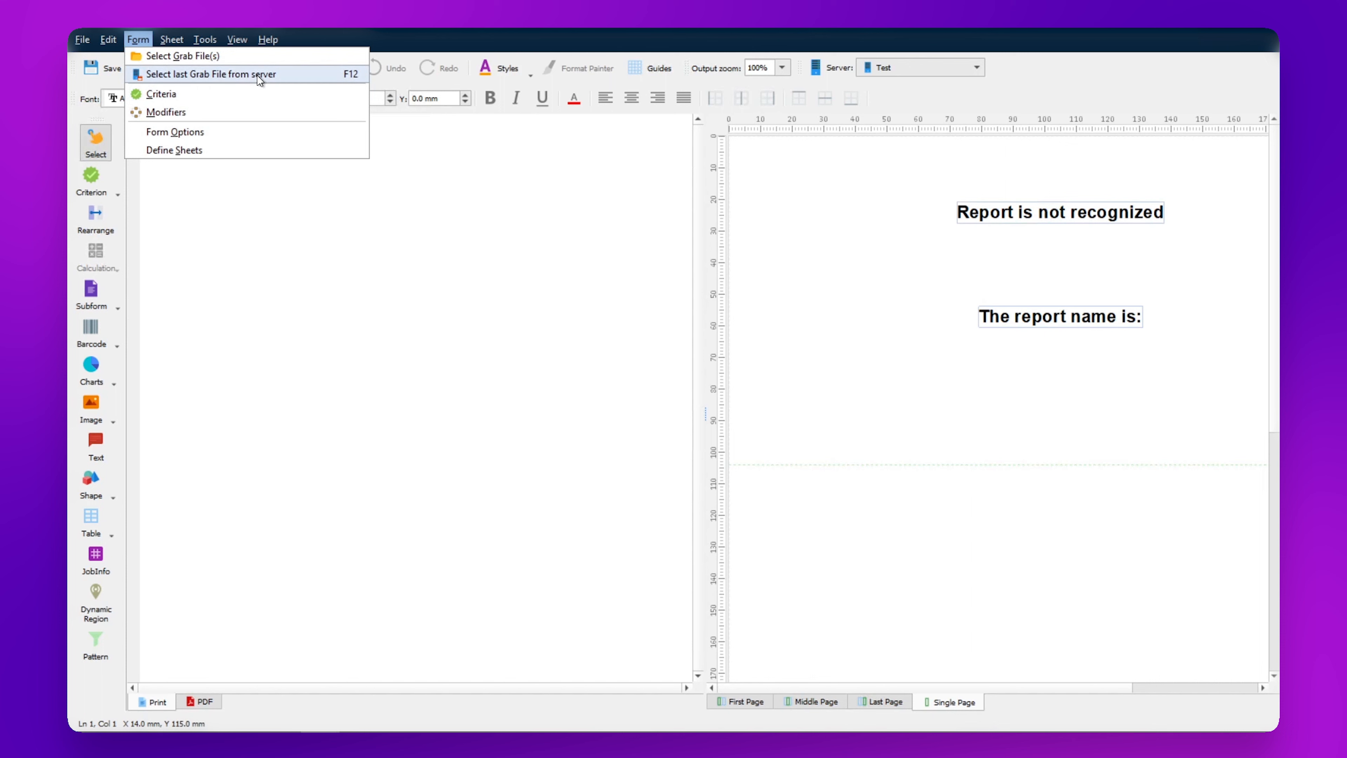
pyautogui.click(245, 77)
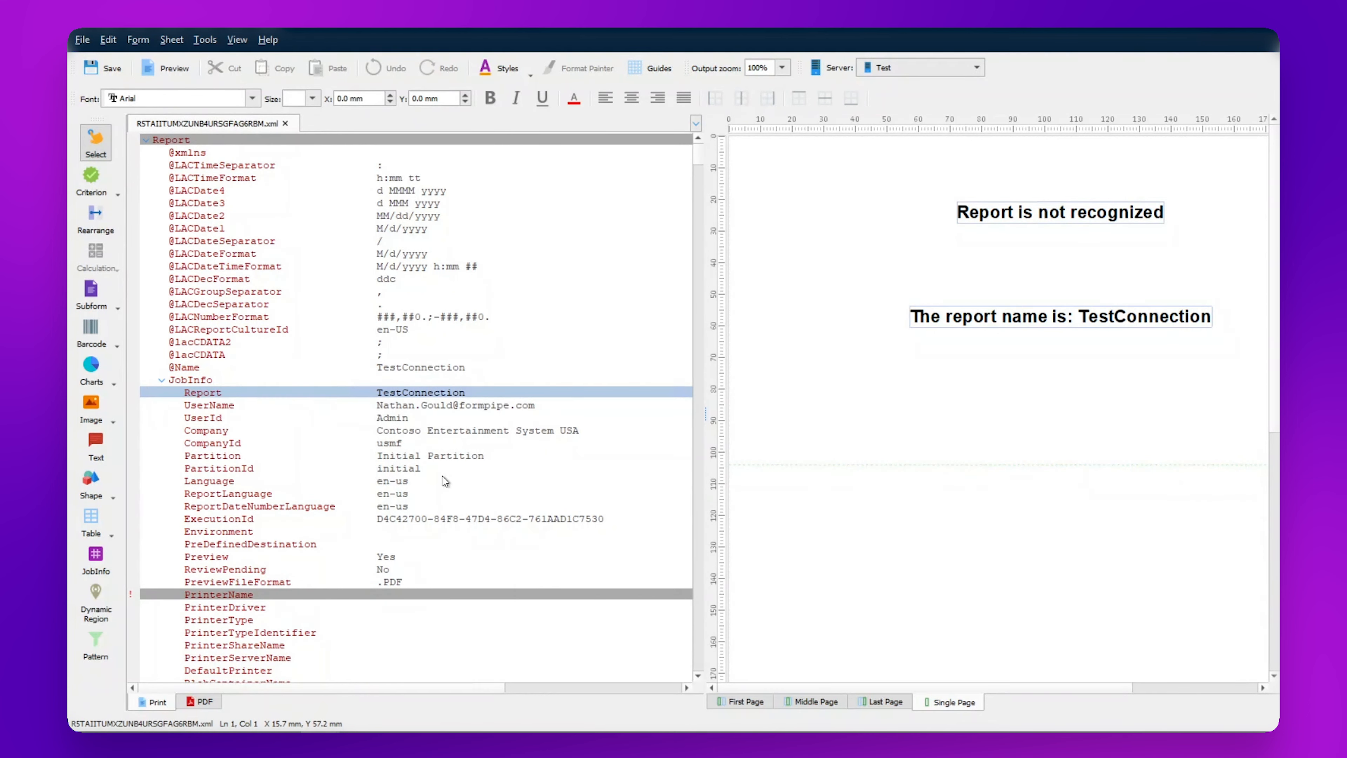
pyautogui.scroll(-9, 428, 488)
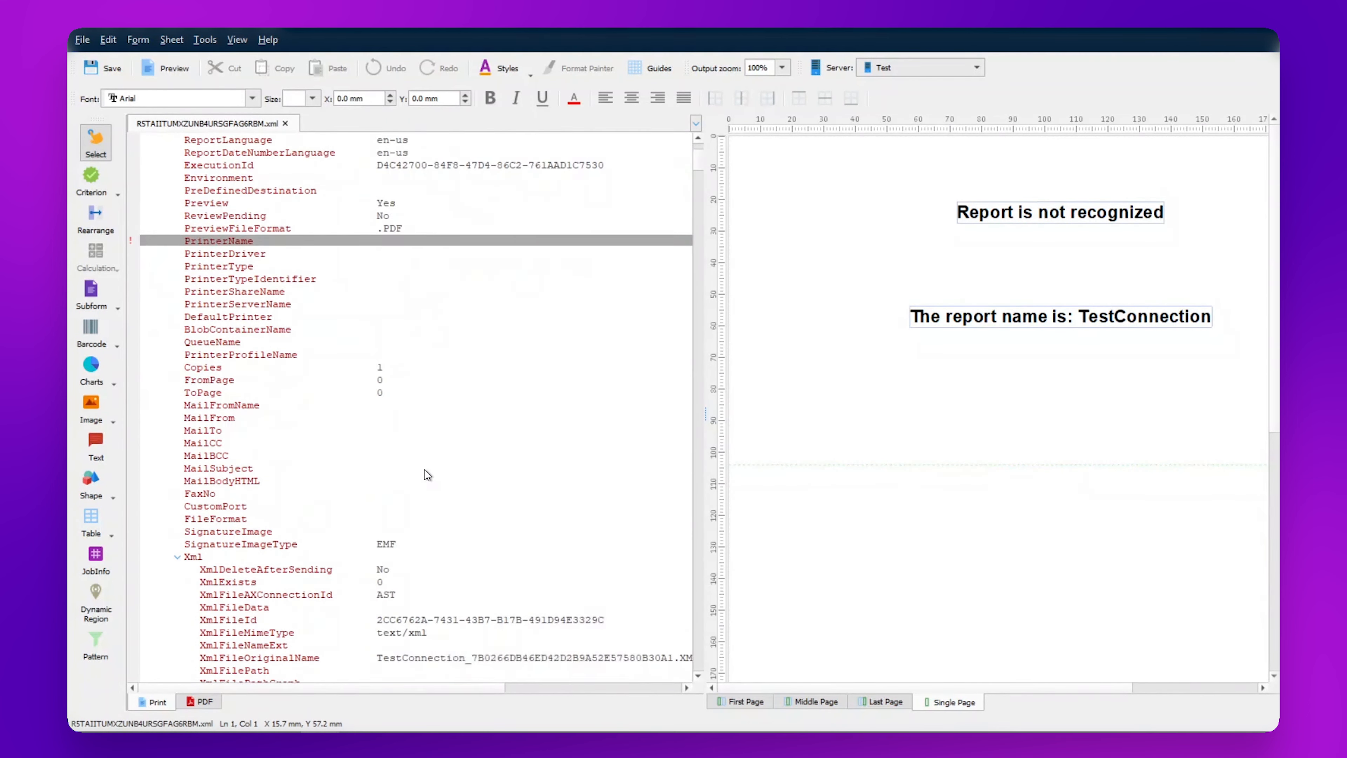
pyautogui.scroll(-12, 426, 473)
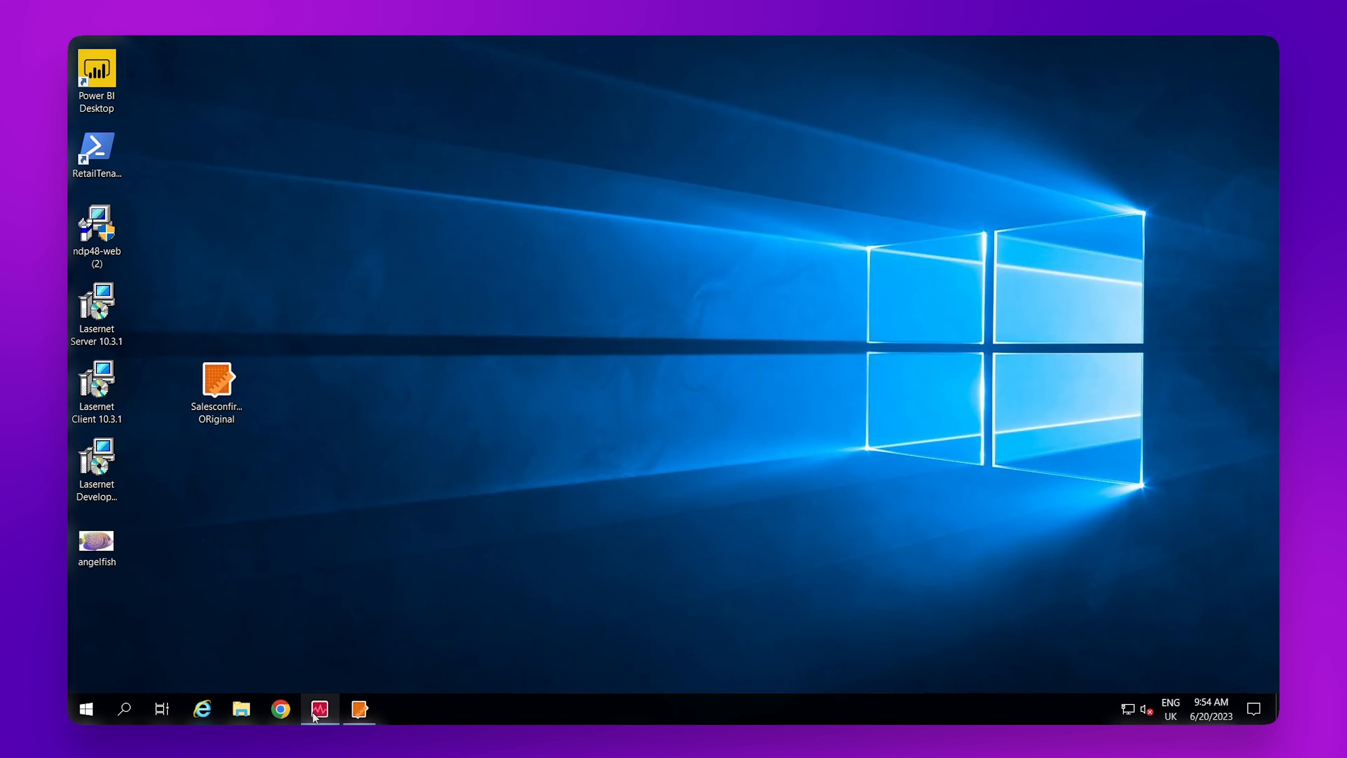
pyautogui.moveTo(317, 713)
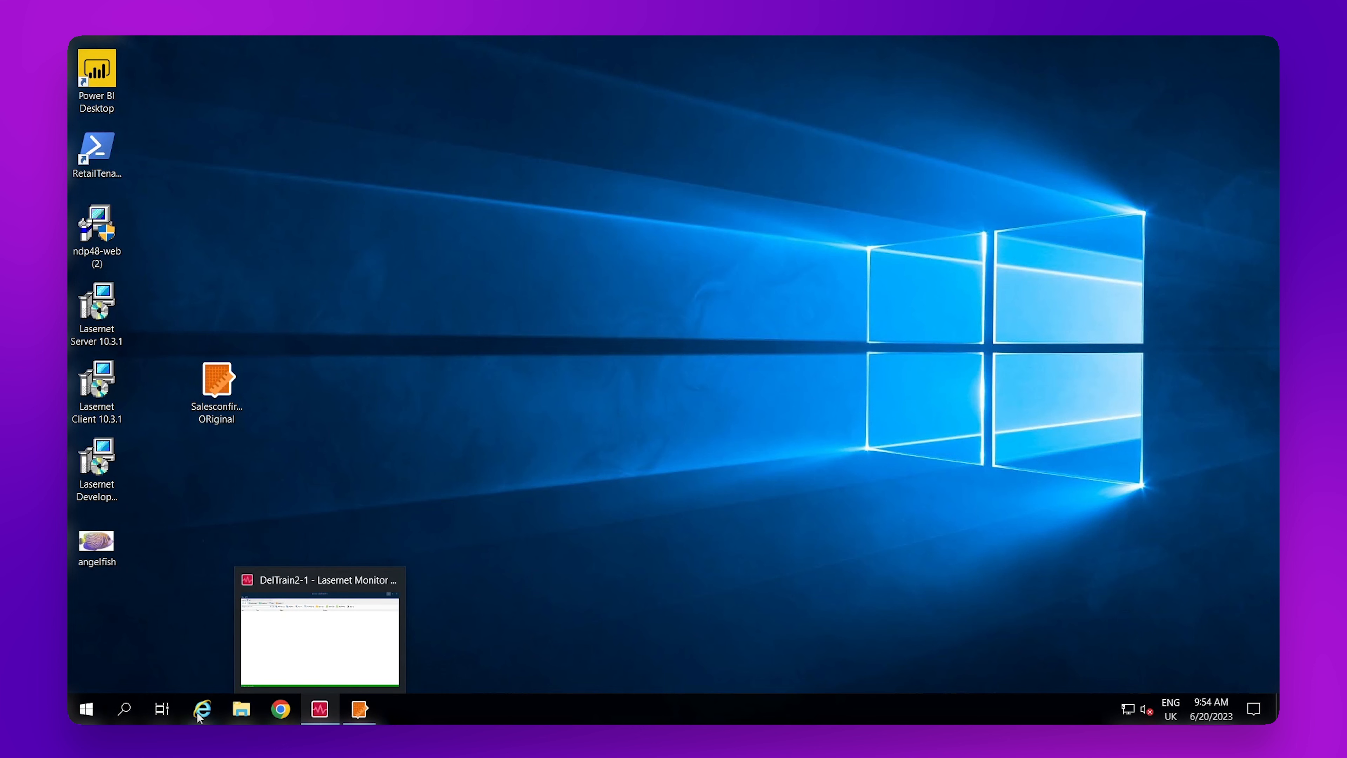
pyautogui.click(86, 709)
pyautogui.scroll(-4, 261, 493)
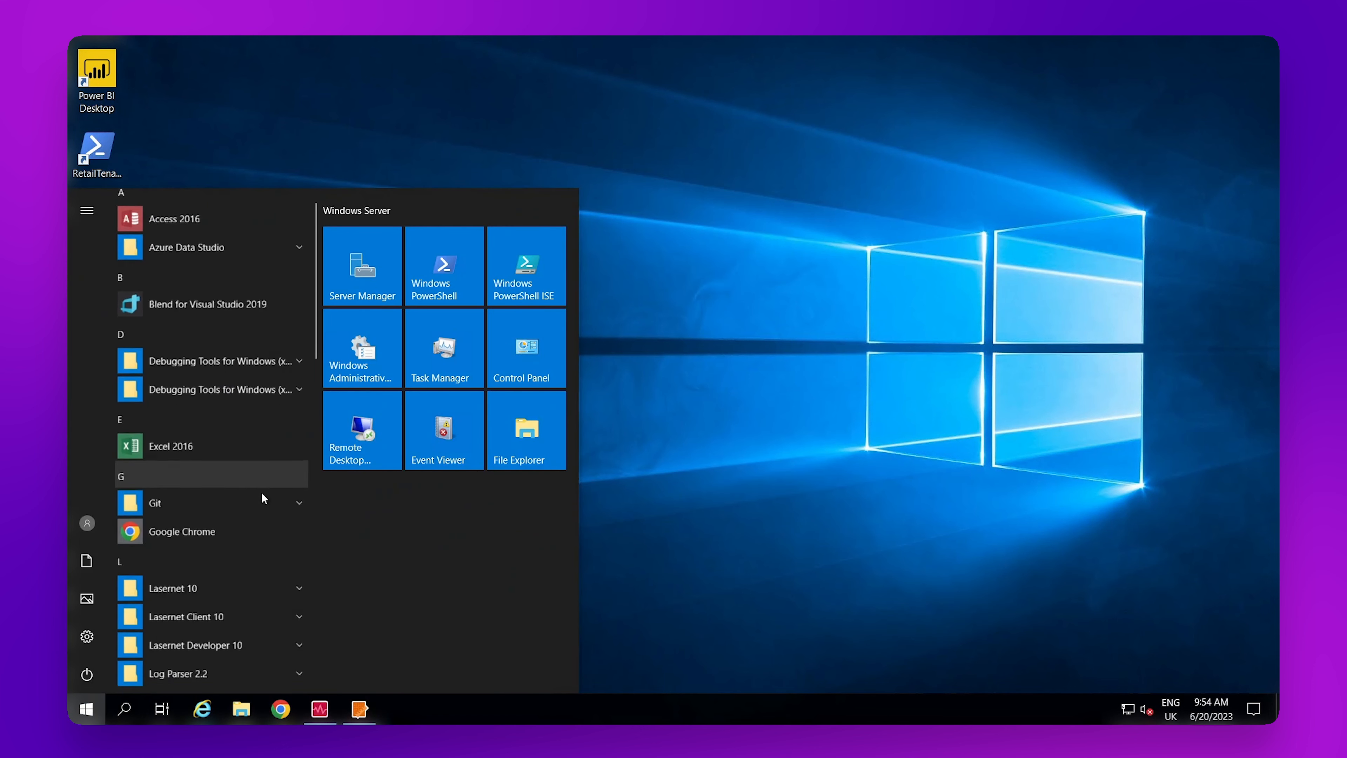
pyautogui.click(232, 458)
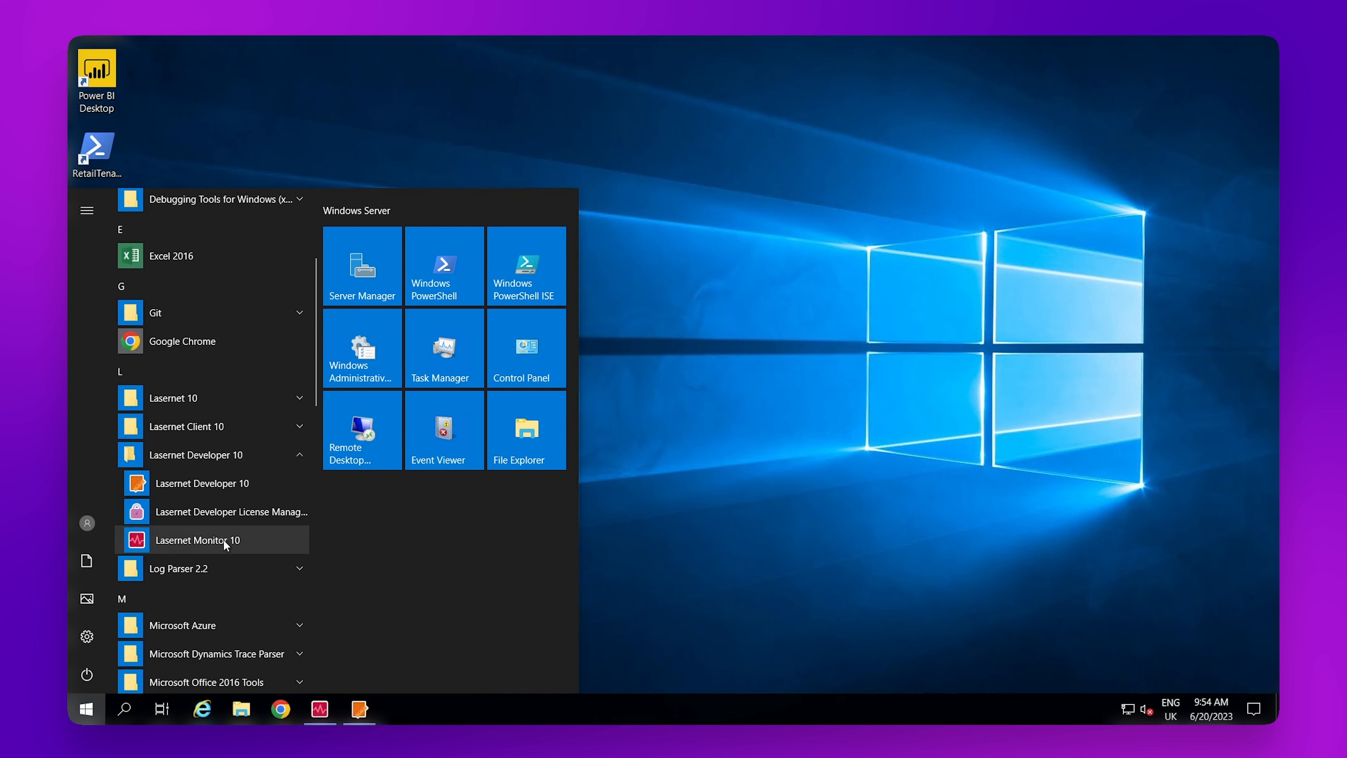
pyautogui.click(842, 483)
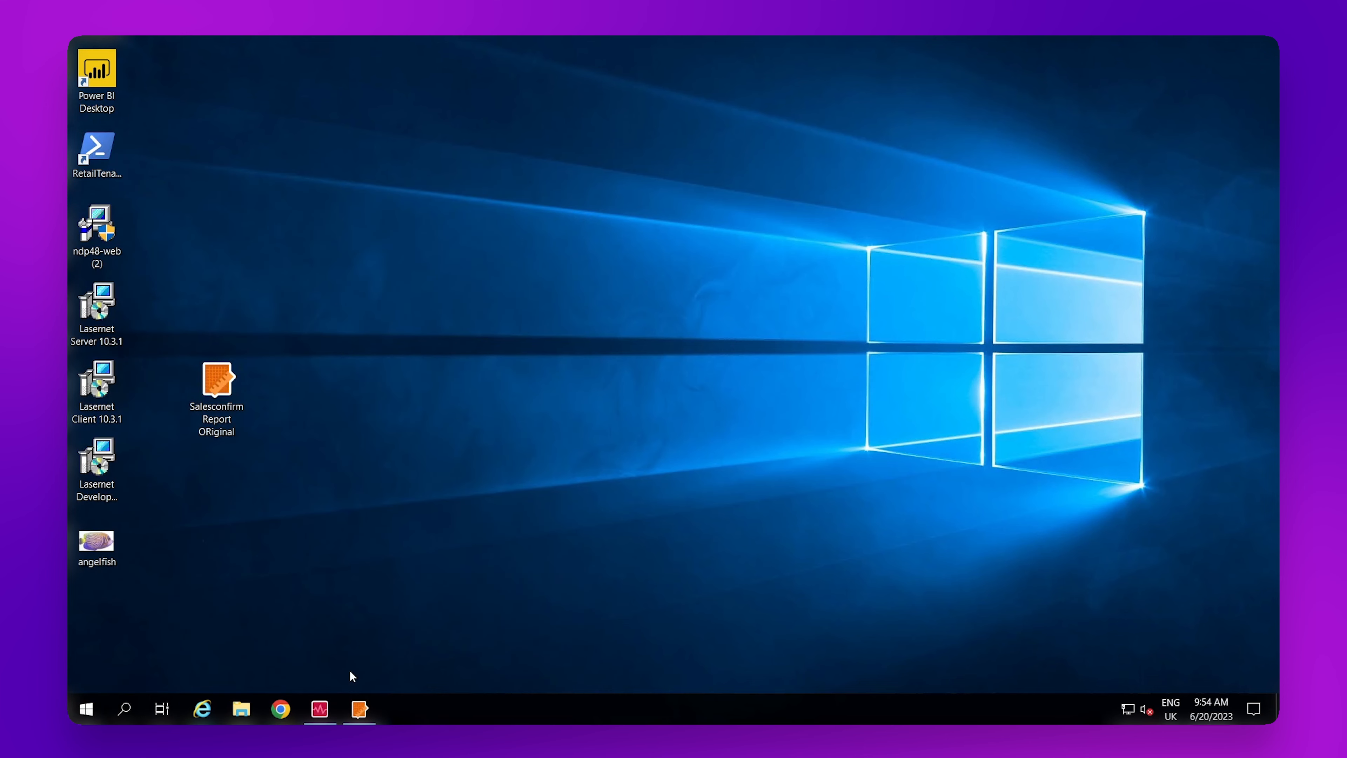
# Switch to Lasernet Monitor, fetch the newest log entries for the Test instance and review the recent job messages
pyautogui.click(320, 708)
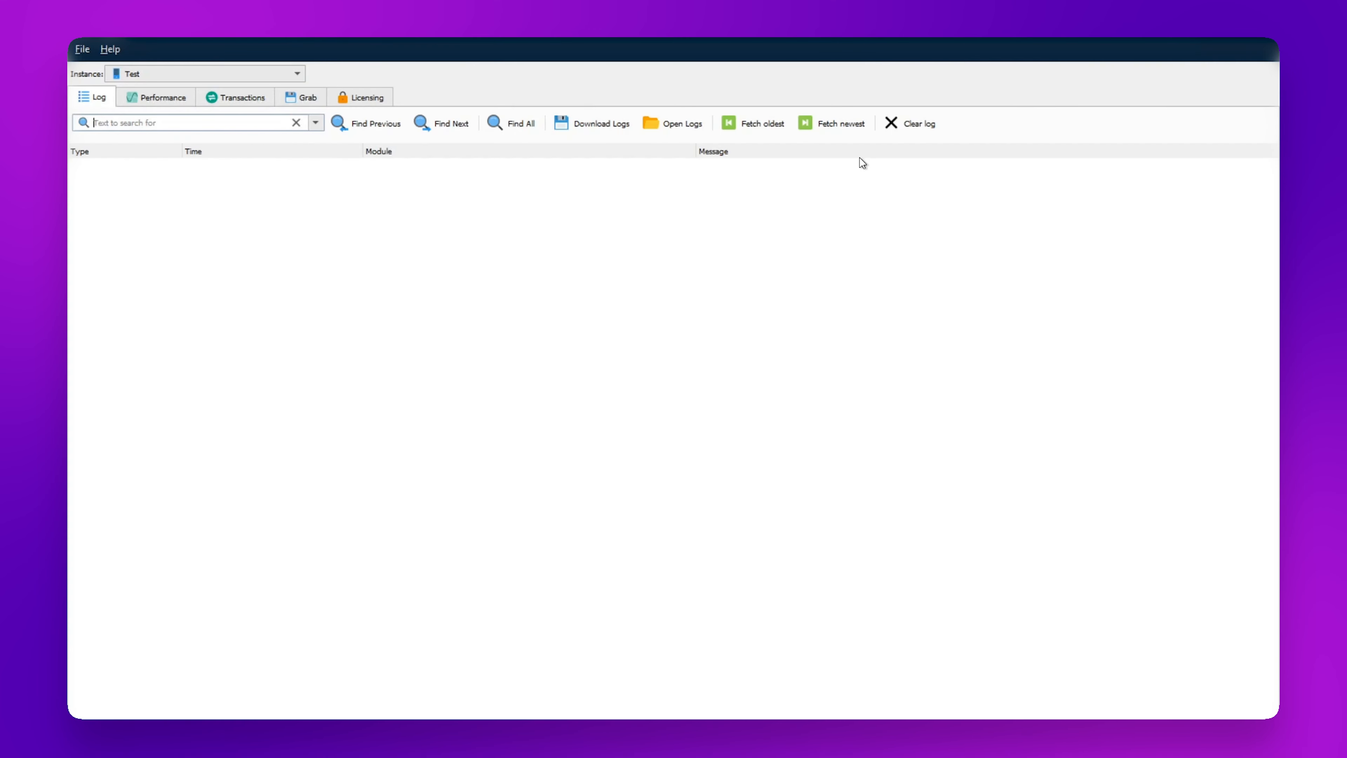
pyautogui.click(831, 123)
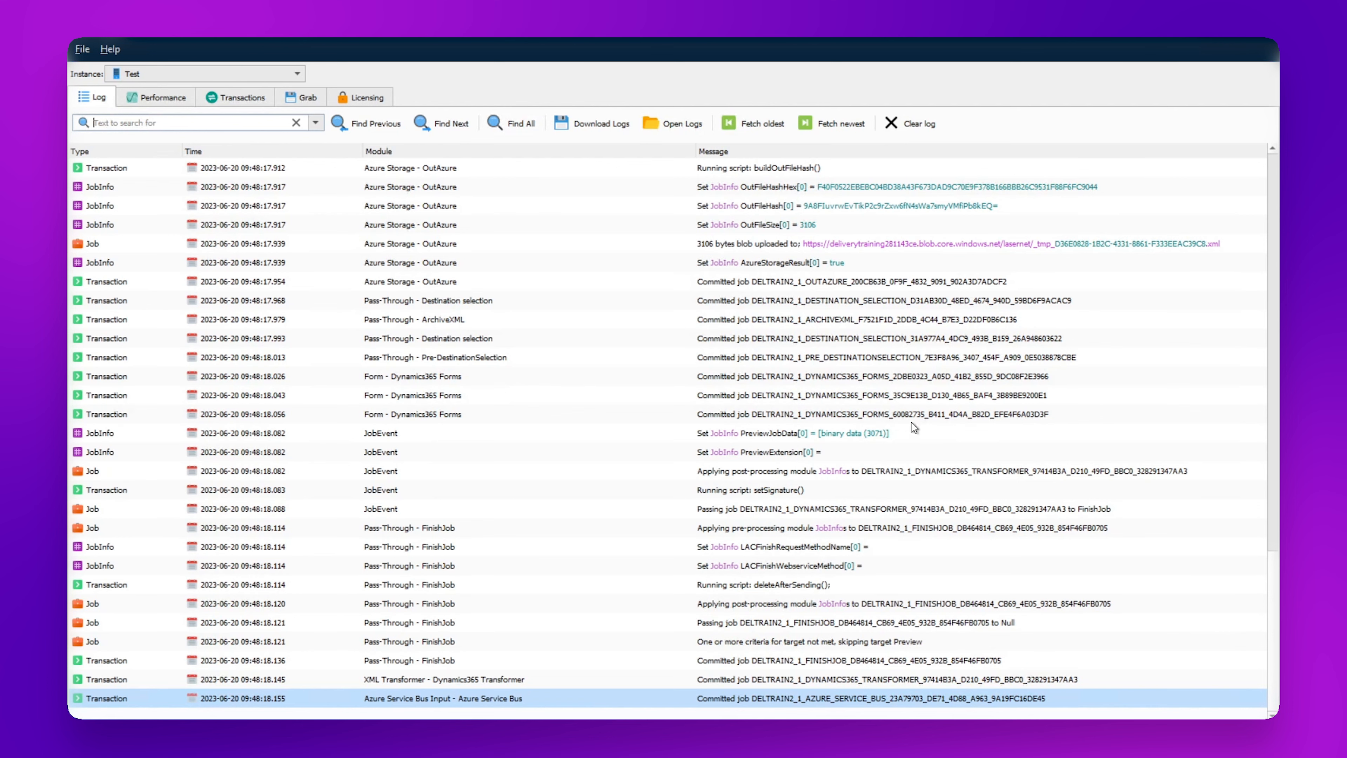
pyautogui.scroll(1, 900, 441)
pyautogui.scroll(8, 900, 441)
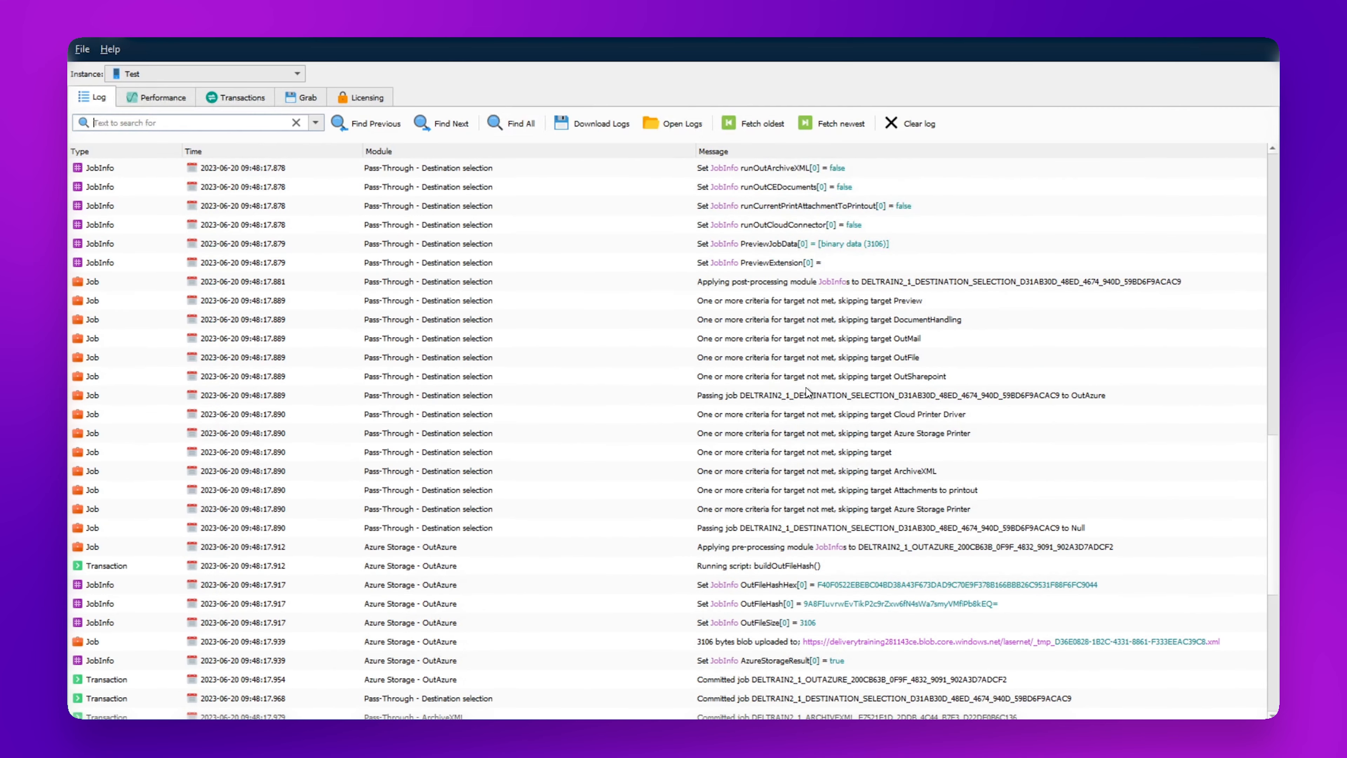
pyautogui.scroll(3, 806, 392)
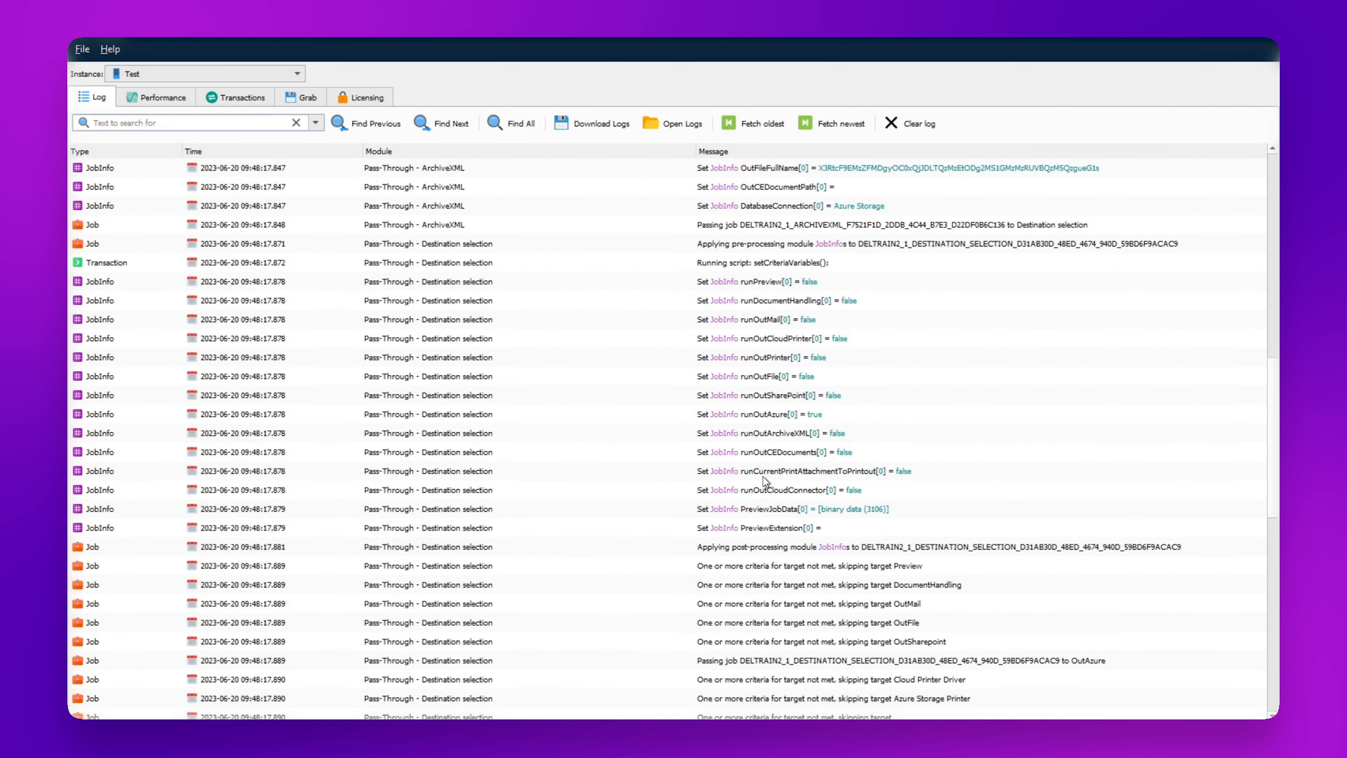
# Search the log for "recognized" to locate the form matching entry
pyautogui.click(168, 120)
pyautogui.write('recognized')
pyautogui.press('Return')
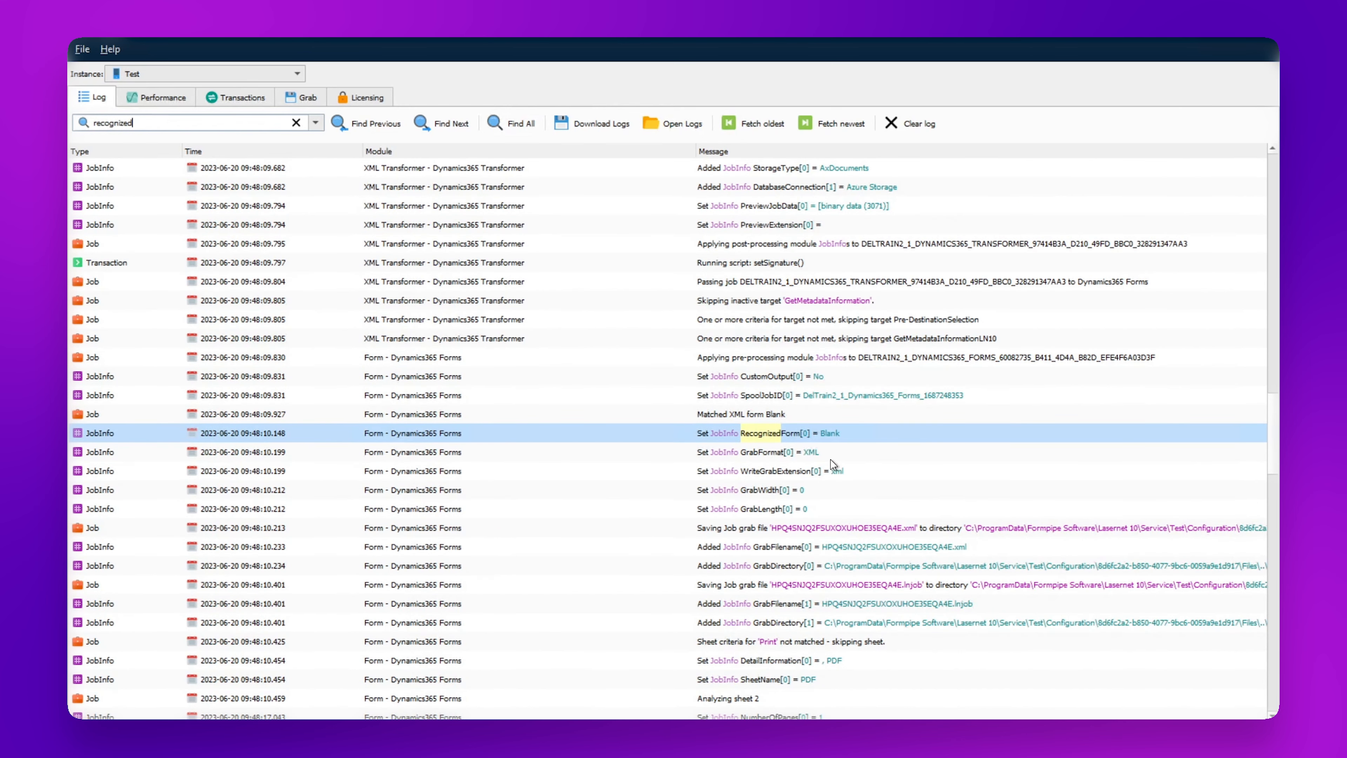